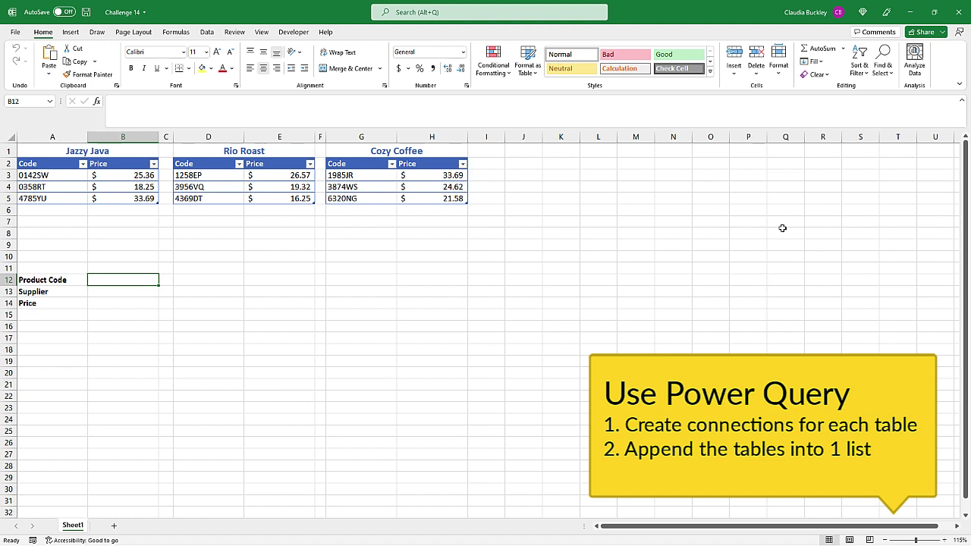
Load the Jazzy Java table into Power Query as a connection-only query named Java
{"action": "left_click", "coordinate": [45, 187]}
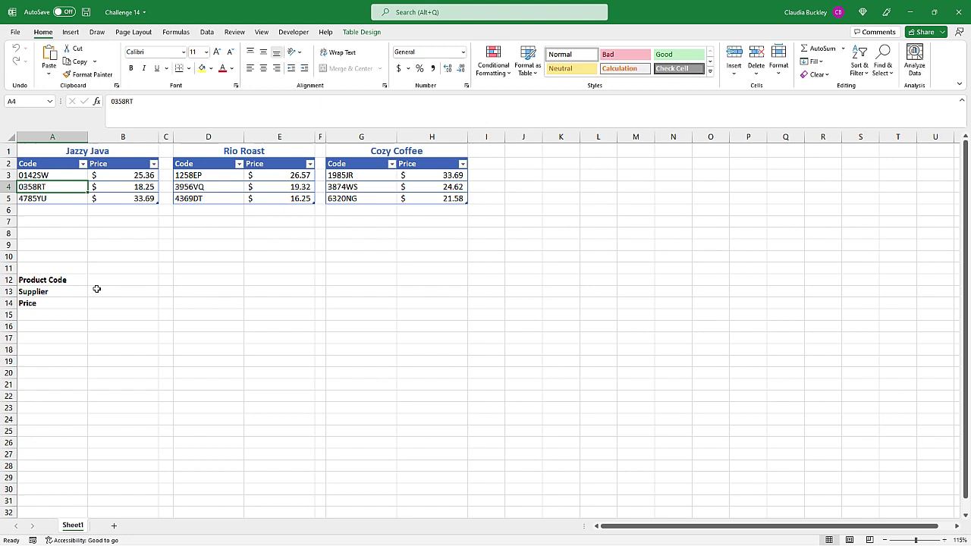
{"action": "left_click", "coordinate": [204, 33]}
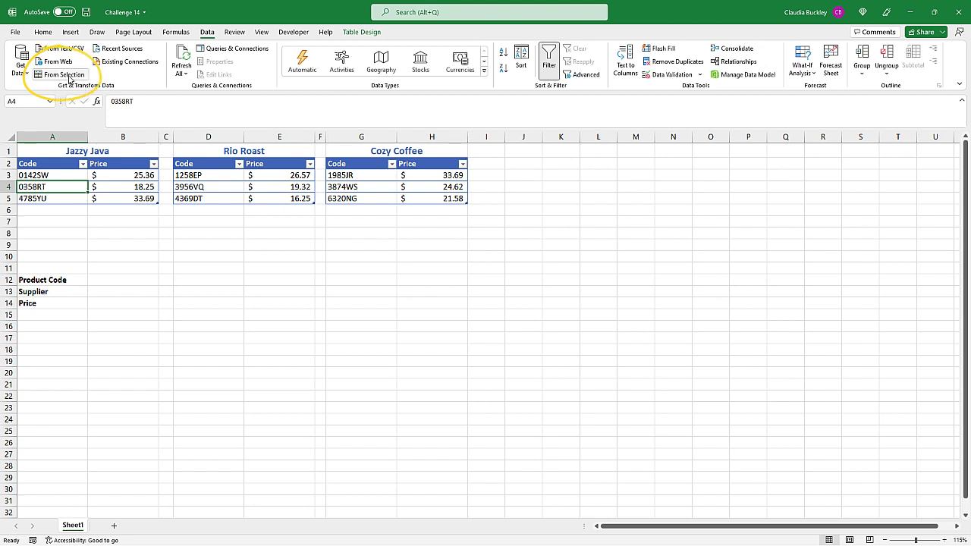
{"action": "left_click", "coordinate": [68, 77]}
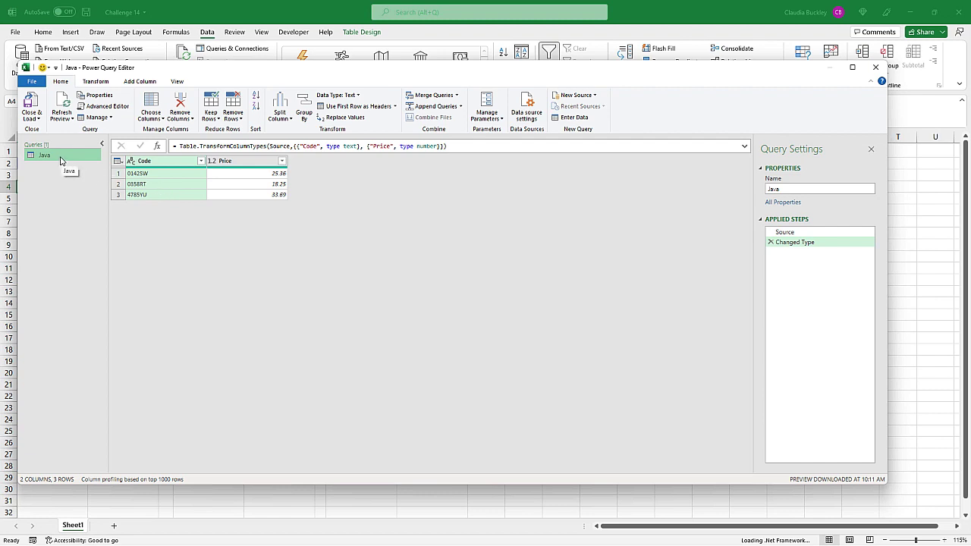
{"action": "left_click", "coordinate": [36, 120]}
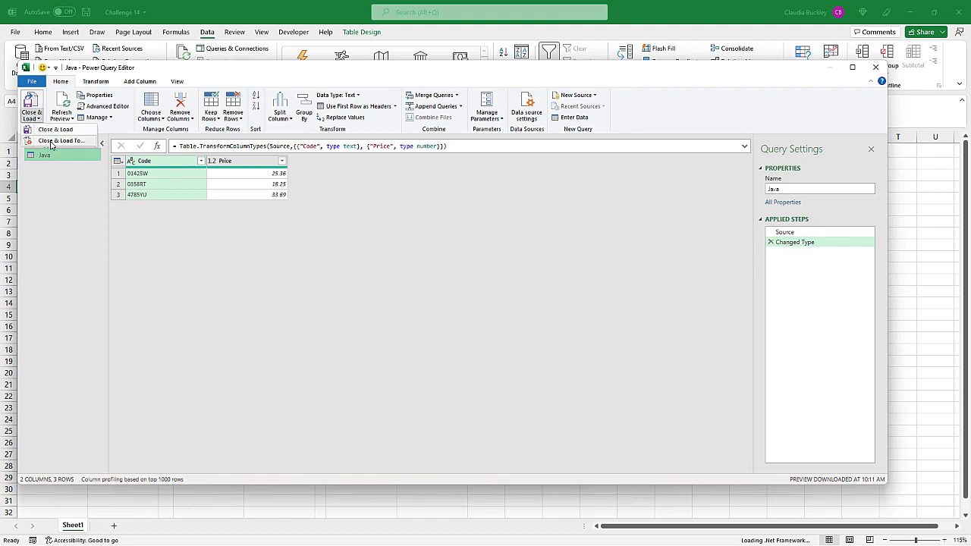
{"action": "left_click", "coordinate": [52, 142]}
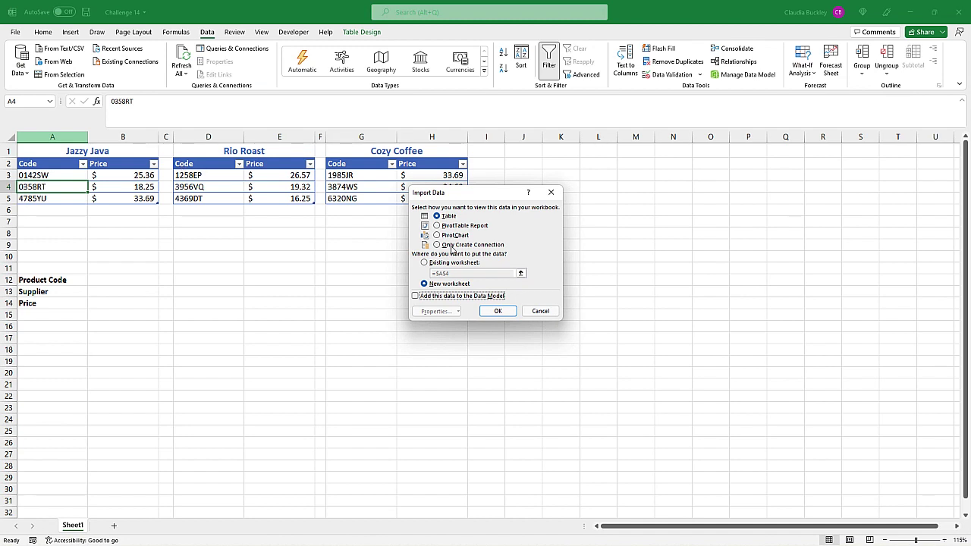
{"action": "left_click", "coordinate": [452, 247]}
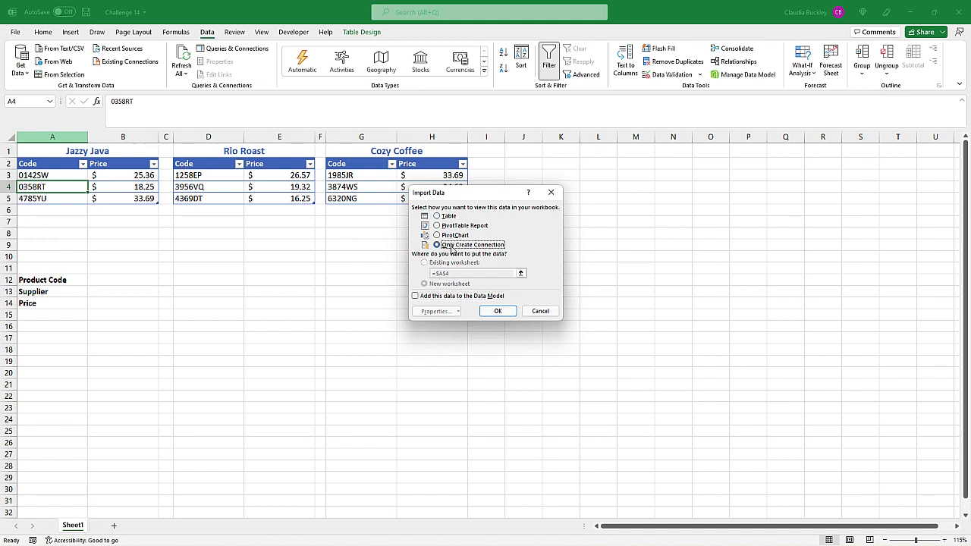
{"action": "left_click", "coordinate": [497, 311]}
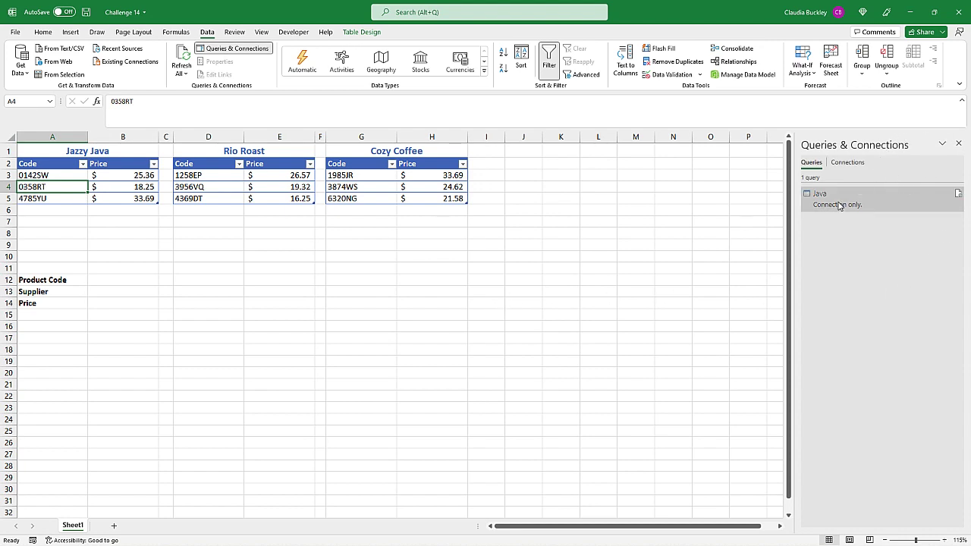
{"action": "mouse_move", "coordinate": [840, 207]}
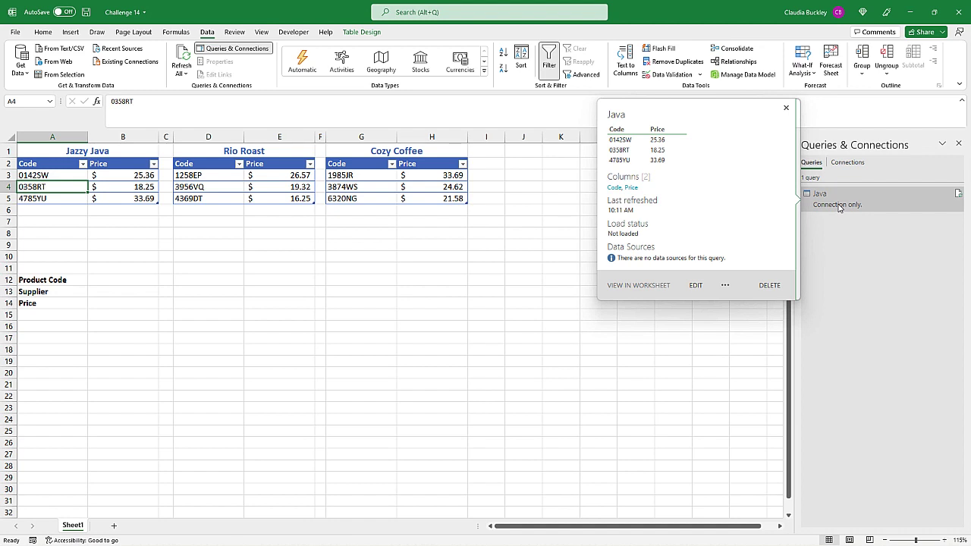
Create a connection-only query named Rio from the Rio Roast table
{"action": "left_click", "coordinate": [208, 186]}
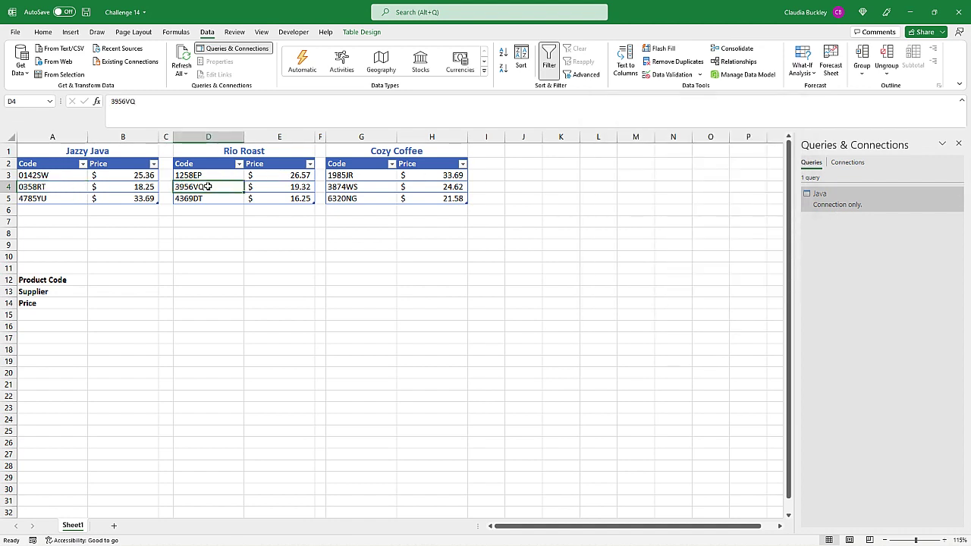
{"action": "left_click", "coordinate": [56, 75]}
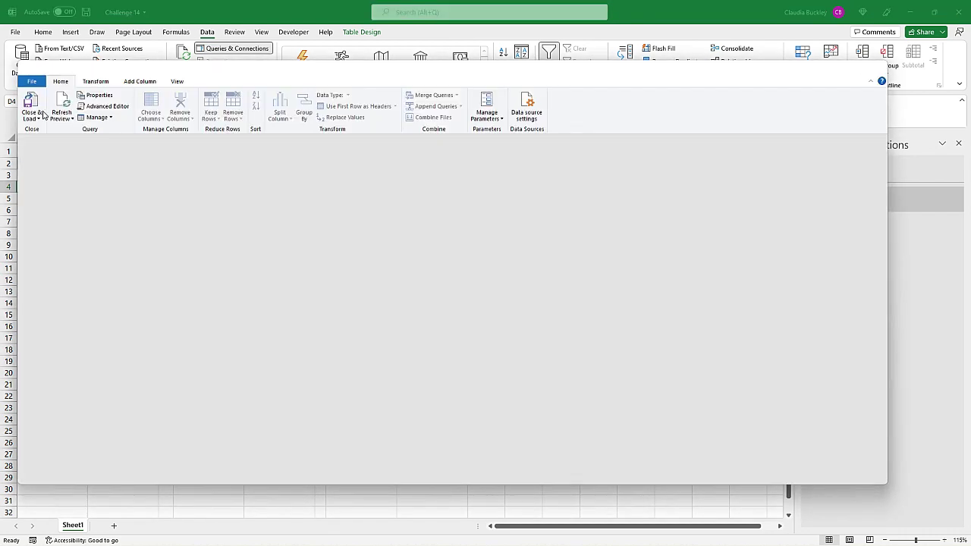
{"action": "left_click", "coordinate": [33, 119]}
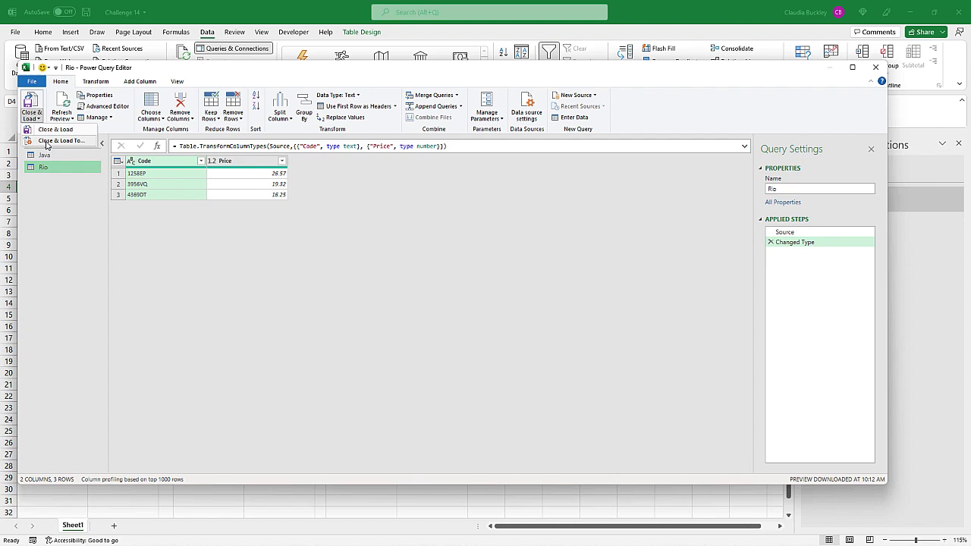
{"action": "left_click", "coordinate": [55, 141]}
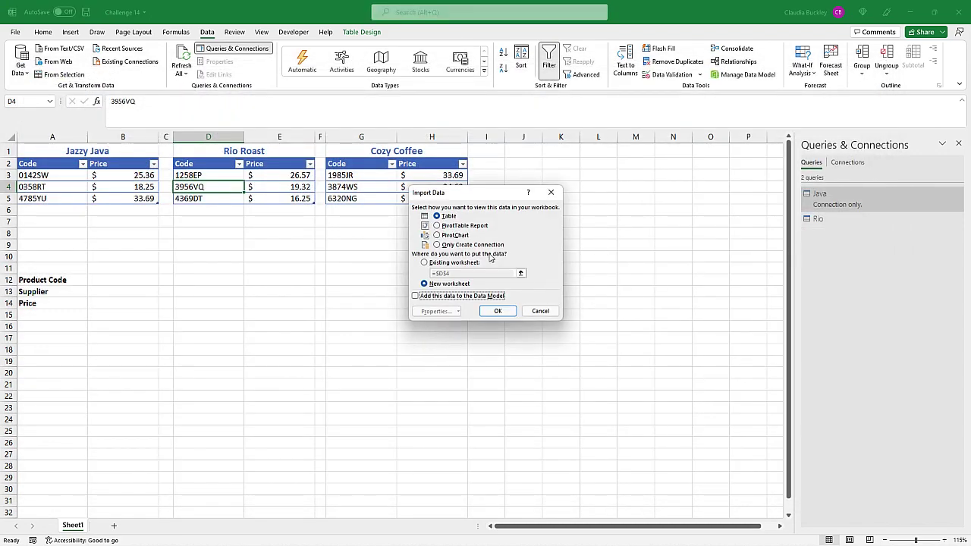
{"action": "left_click", "coordinate": [472, 245]}
{"action": "left_click", "coordinate": [498, 311]}
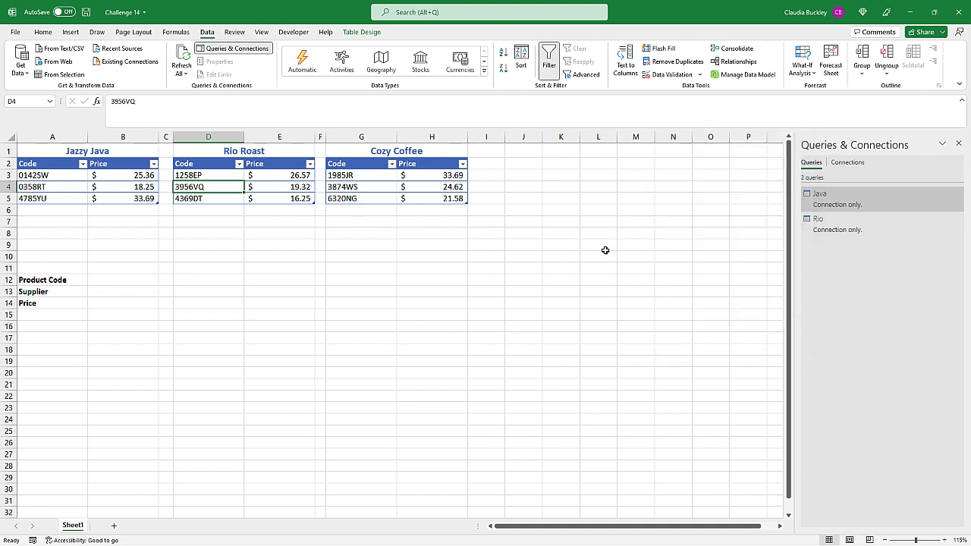
Create a connection-only query named Cozy from the Cozy Coffee table
{"action": "left_click", "coordinate": [352, 188]}
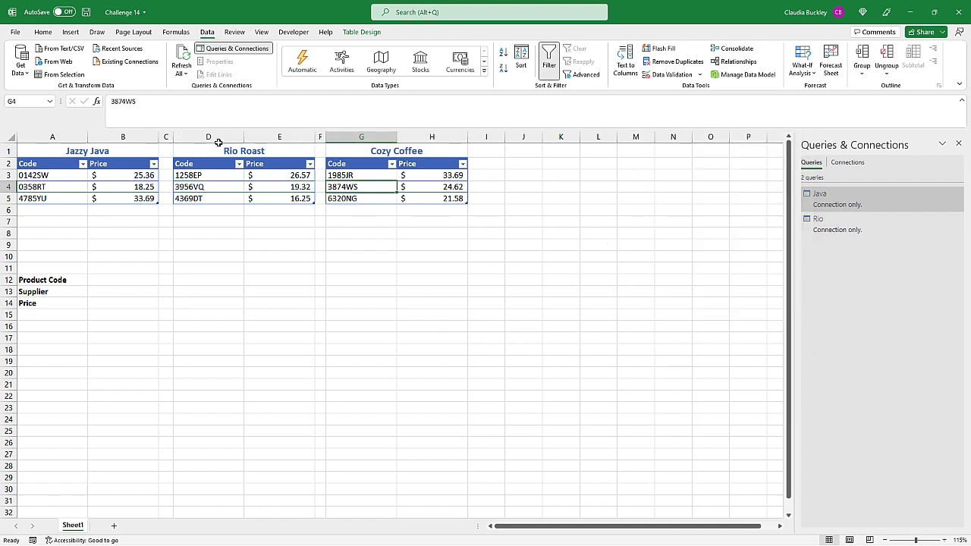
{"action": "left_click", "coordinate": [61, 75]}
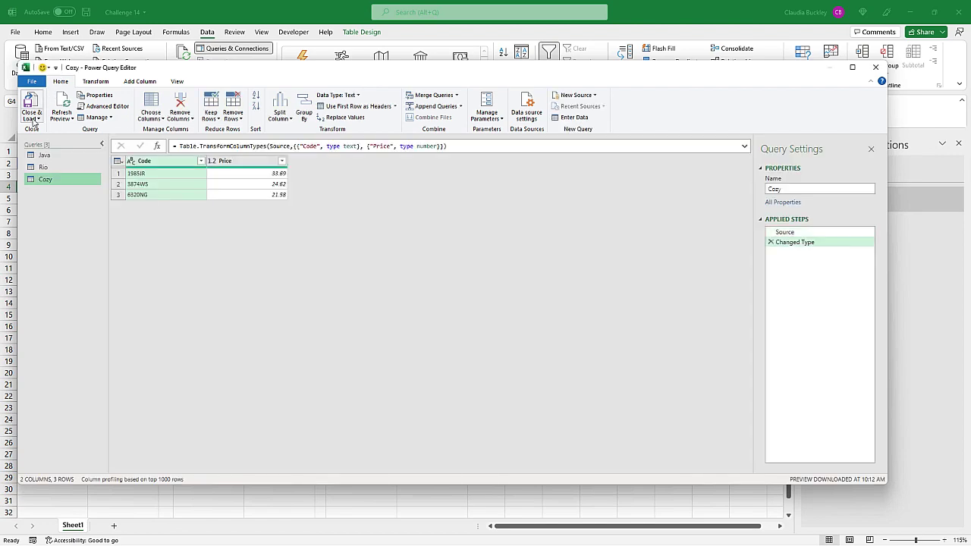
{"action": "left_click", "coordinate": [31, 116]}
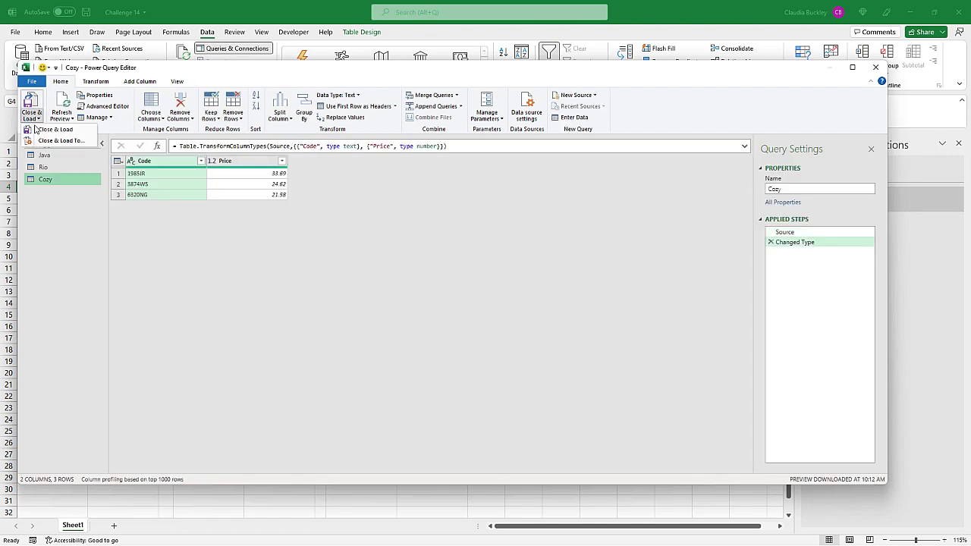
{"action": "left_click", "coordinate": [60, 140]}
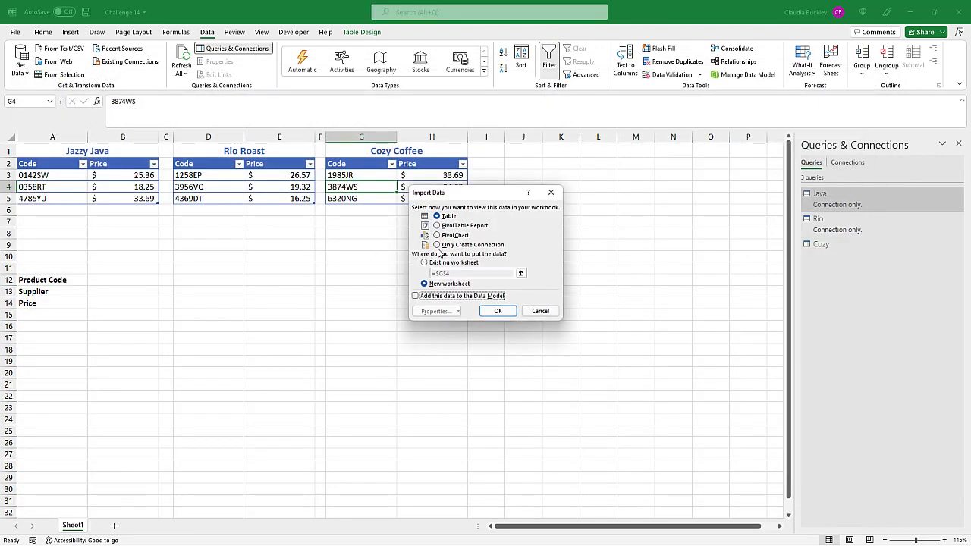
{"action": "left_click", "coordinate": [437, 245]}
{"action": "left_click", "coordinate": [498, 310]}
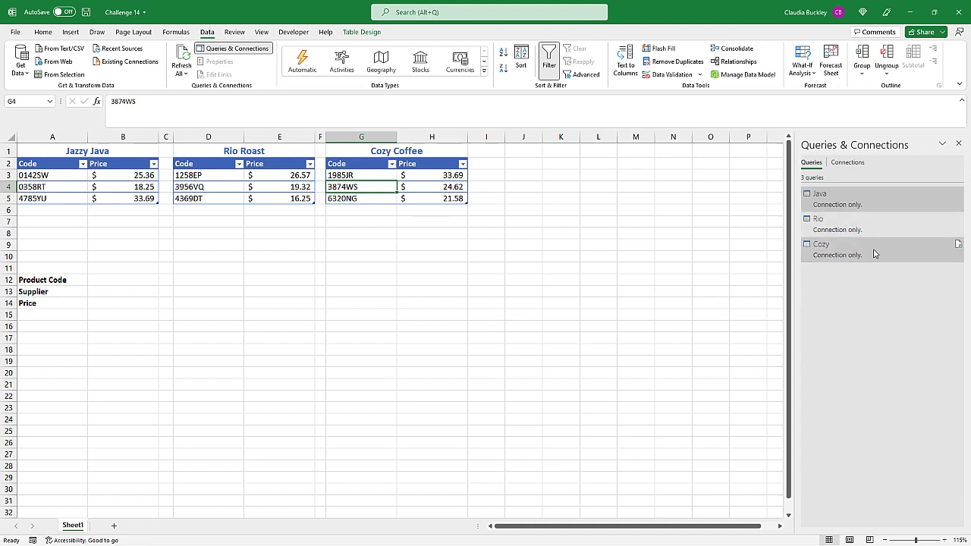
{"action": "mouse_move", "coordinate": [873, 253]}
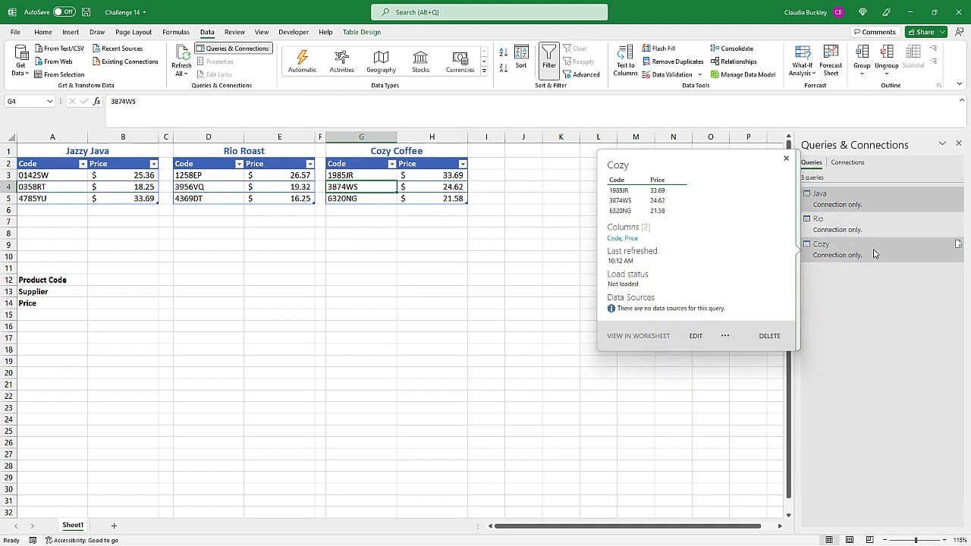
Append the Rio and Cozy queries onto Java as a three-table append
{"action": "left_click", "coordinate": [862, 213]}
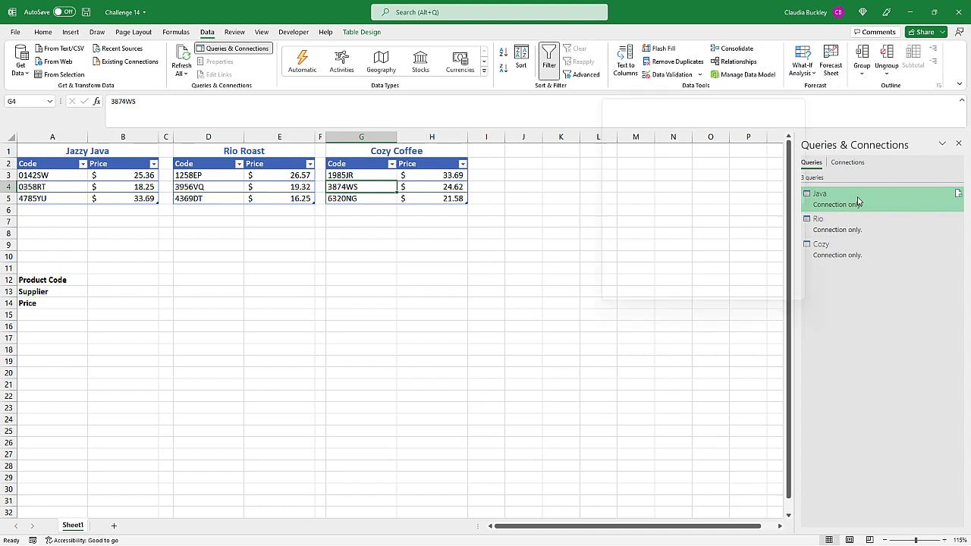
{"action": "right_click", "coordinate": [863, 212]}
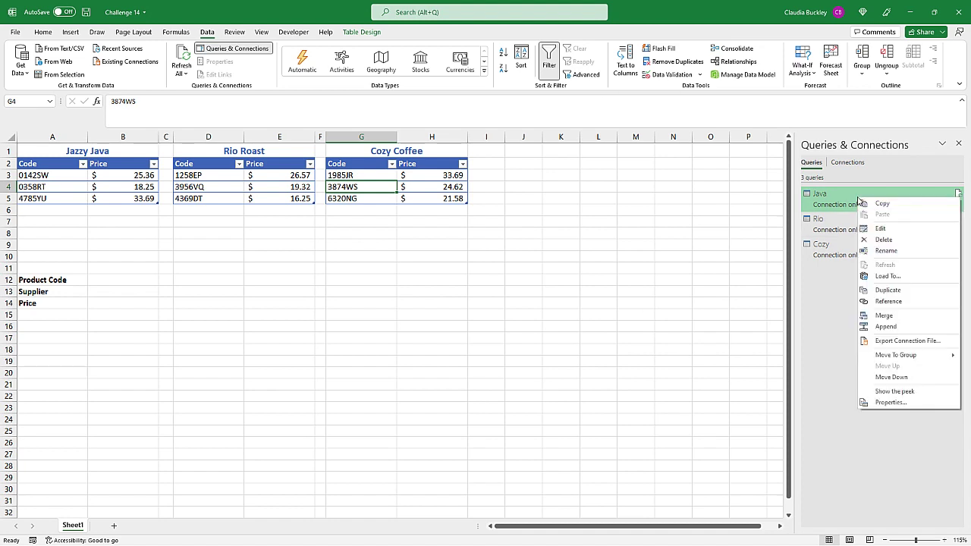
{"action": "left_click", "coordinate": [885, 326]}
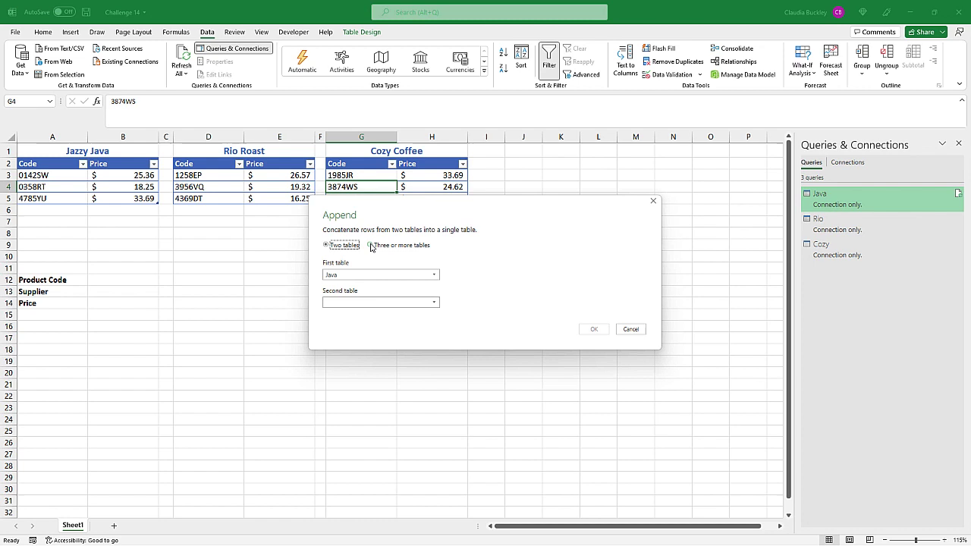
{"action": "left_click", "coordinate": [371, 246]}
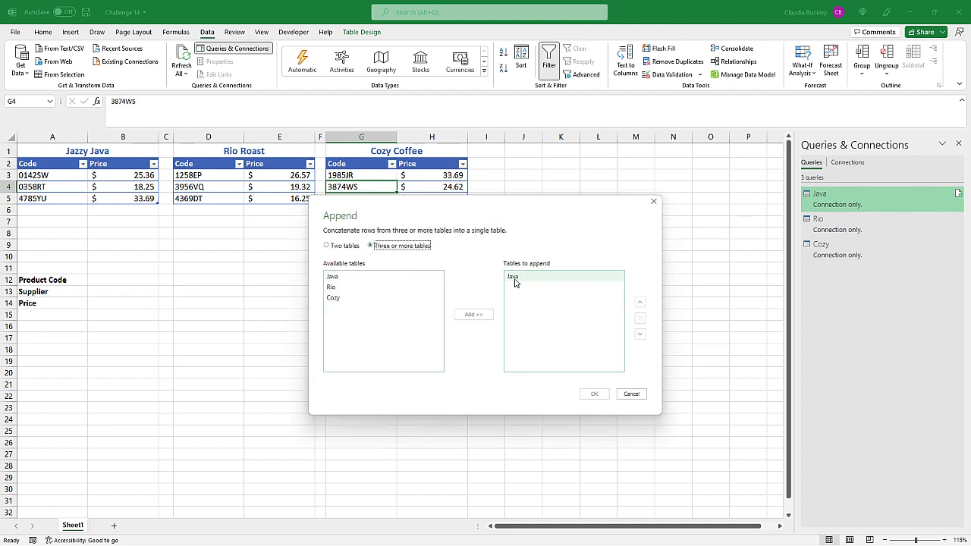
{"action": "left_click", "coordinate": [334, 287]}
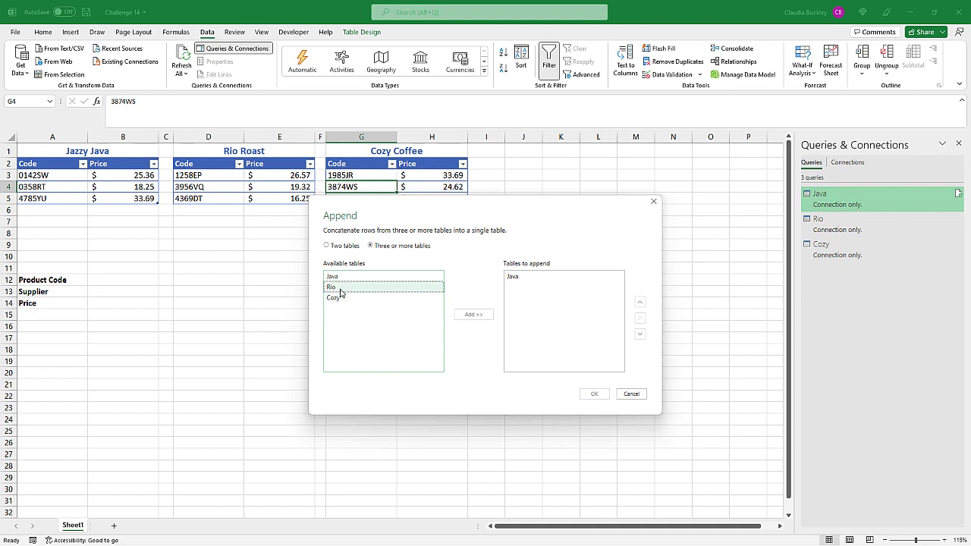
{"action": "left_click", "coordinate": [475, 316]}
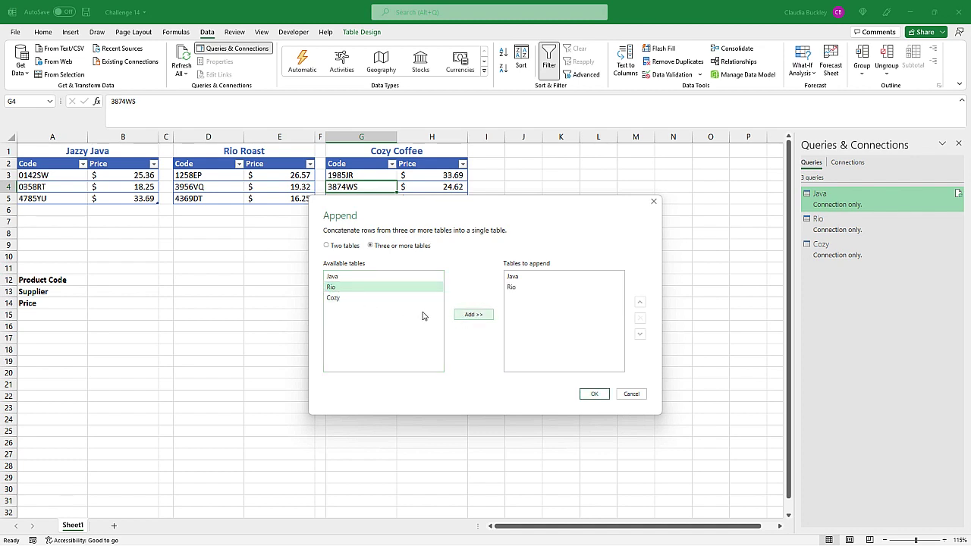
{"action": "left_click", "coordinate": [350, 298]}
{"action": "left_click", "coordinate": [471, 316]}
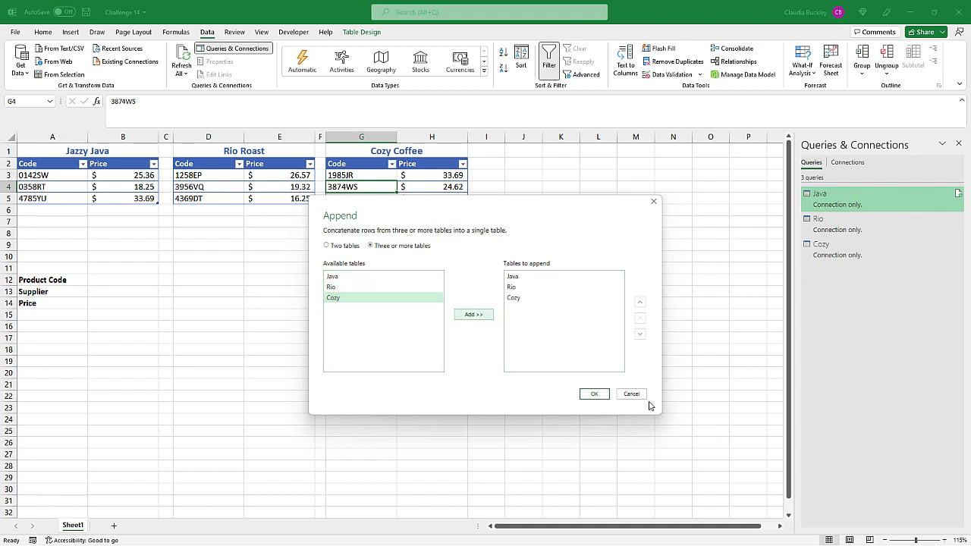
{"action": "left_click", "coordinate": [595, 393]}
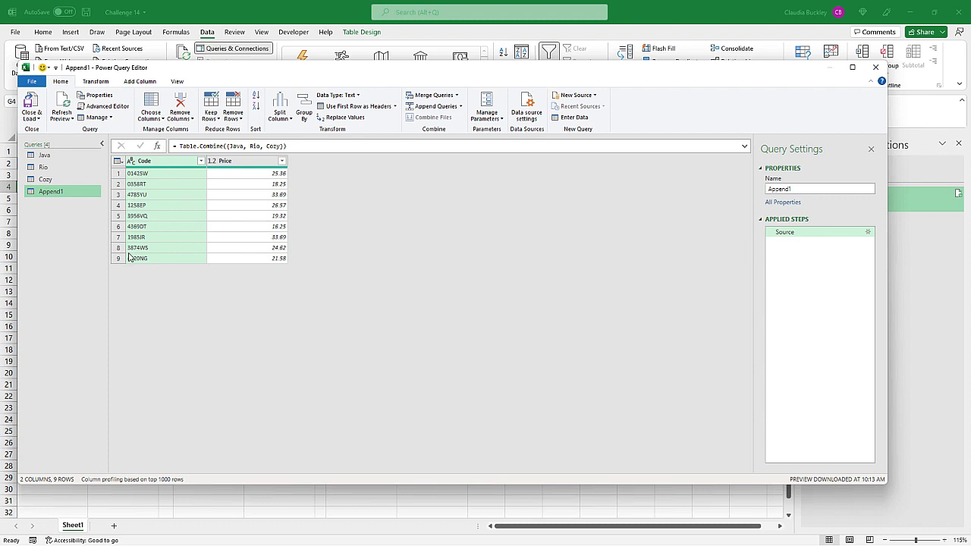
Rename Append1 to All_Products and load its nine rows to a new worksheet
{"action": "left_click", "coordinate": [793, 190]}
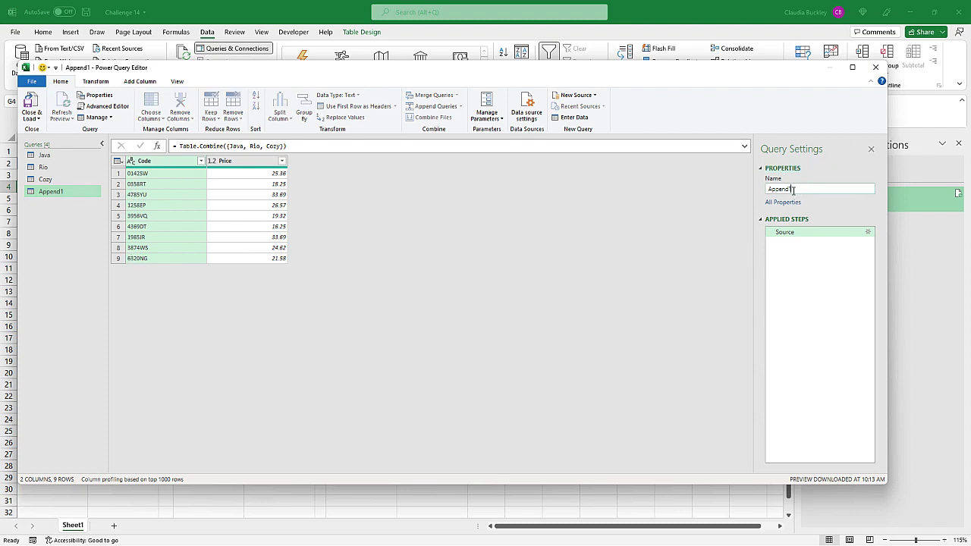
{"action": "left_click_drag", "start_coordinate": [793, 190], "coordinate": [766, 191]}
{"action": "type", "text": "All_Products"}
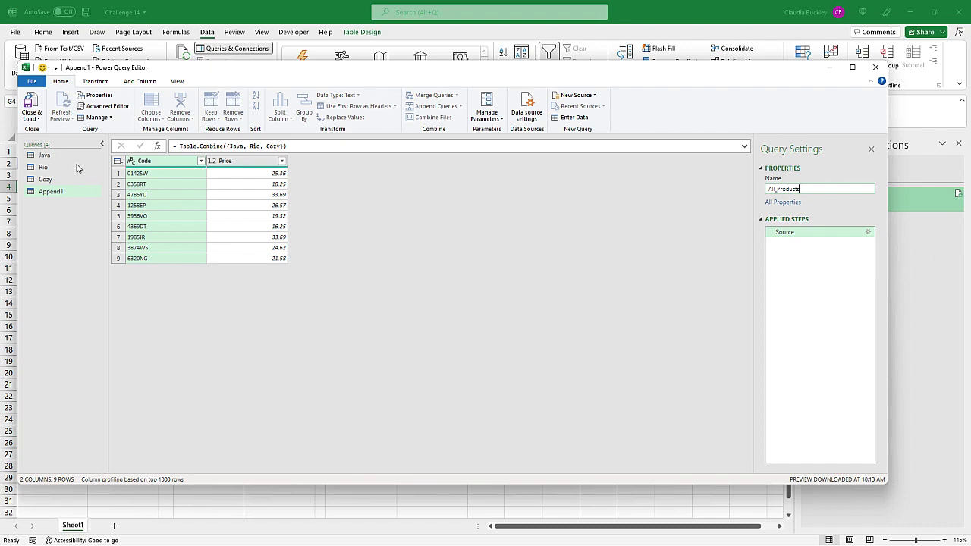
{"action": "left_click", "coordinate": [34, 104]}
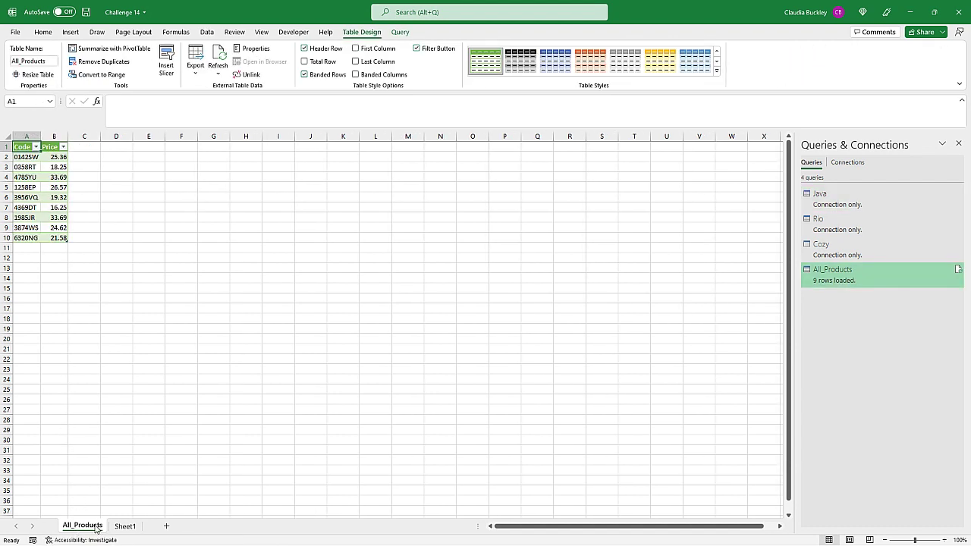
Place the All_Products sheet after Sheet1 and review its nine product codes
{"action": "left_click", "coordinate": [30, 179]}
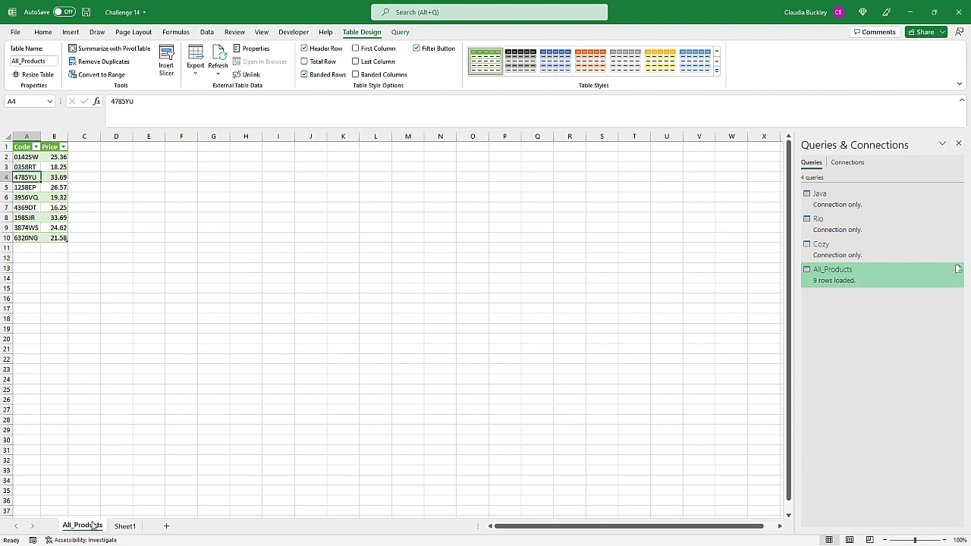
{"action": "left_click_drag", "start_coordinate": [93, 532], "coordinate": [142, 529]}
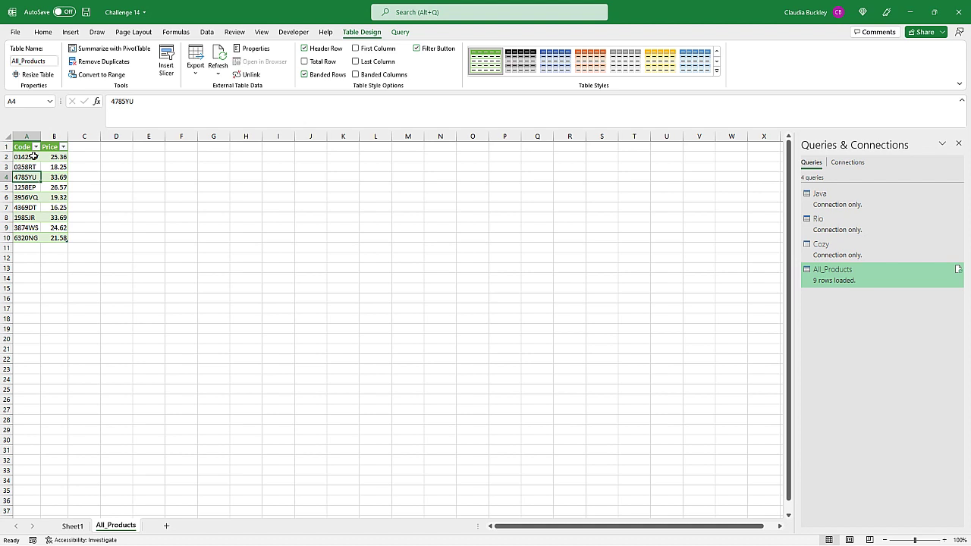
{"action": "left_click_drag", "start_coordinate": [34, 155], "coordinate": [32, 238]}
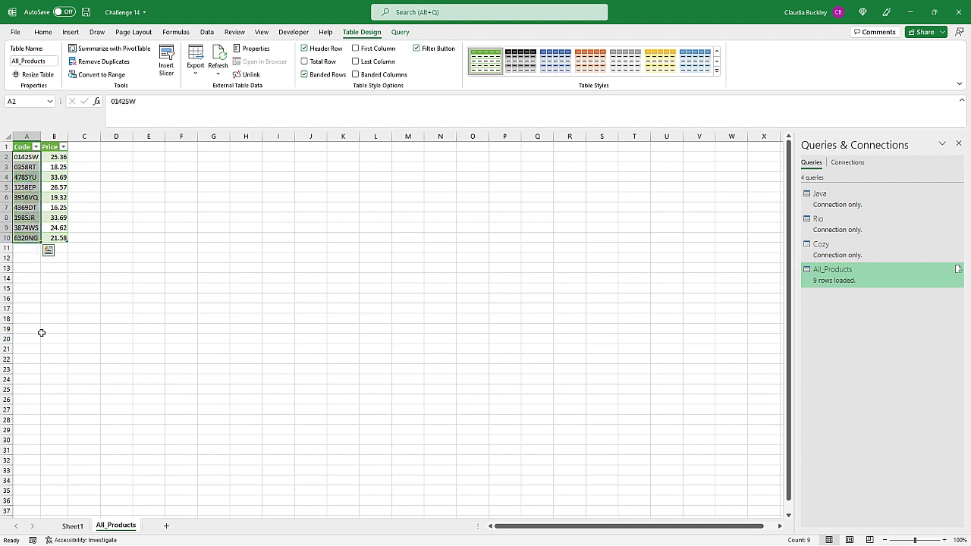
{"action": "left_click", "coordinate": [73, 526]}
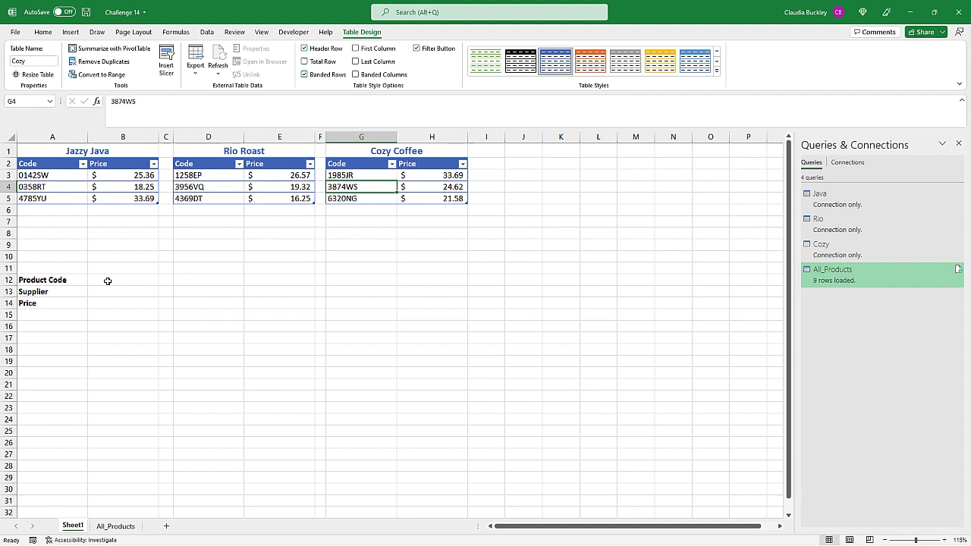
{"action": "left_click", "coordinate": [116, 526]}
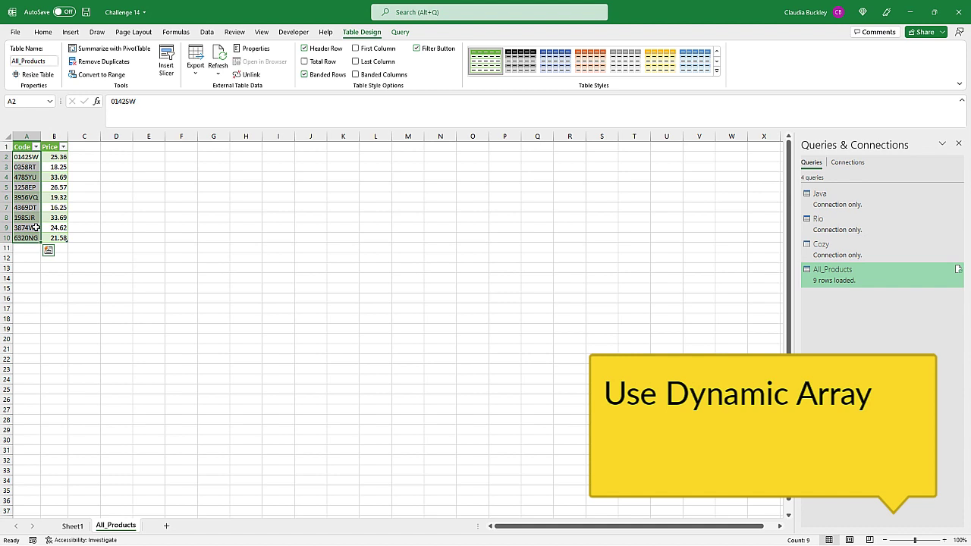
Enter =SORT(All_Products[Code]) in D2 to spill the nine codes in ascending order
{"action": "left_click", "coordinate": [117, 156]}
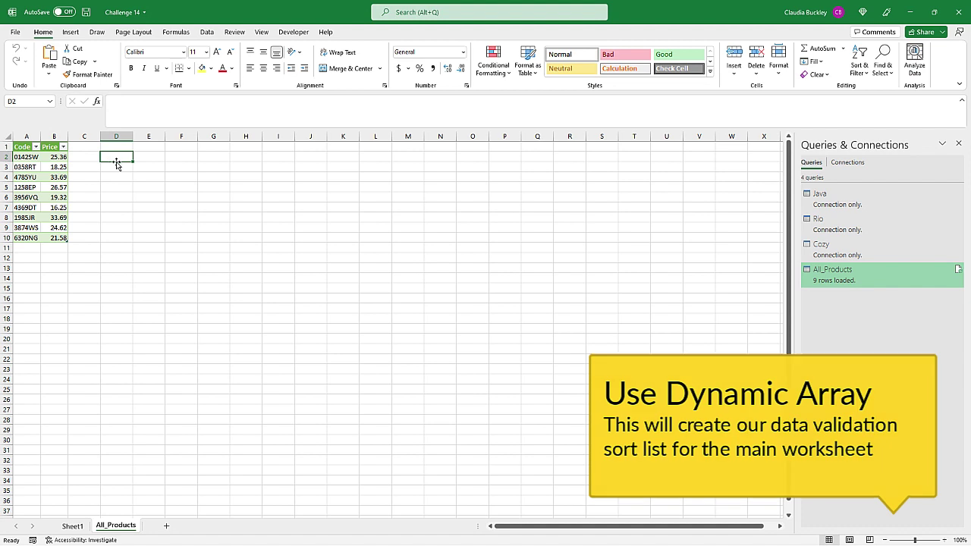
{"action": "type", "text": "=sort"}
{"action": "double_click", "coordinate": [116, 161]}
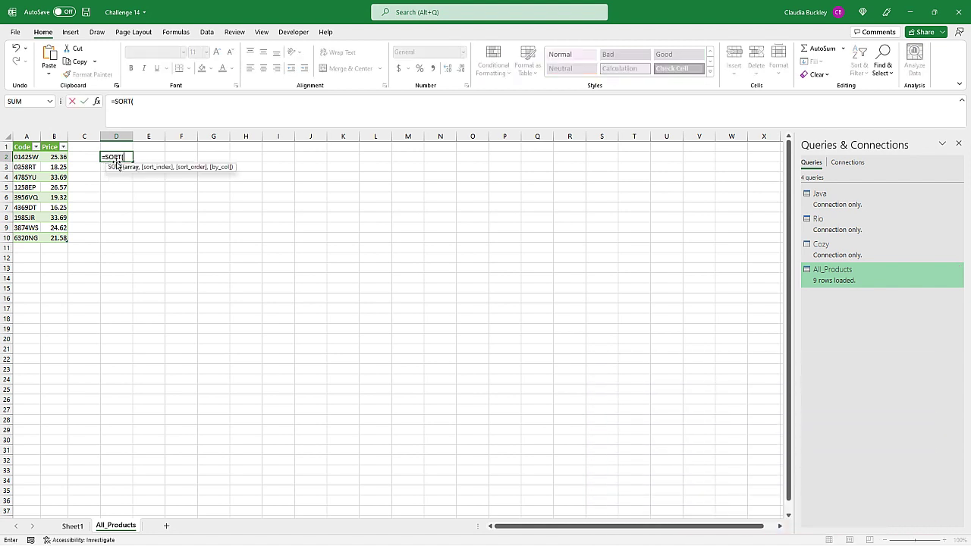
{"action": "left_click_drag", "start_coordinate": [29, 154], "coordinate": [26, 238]}
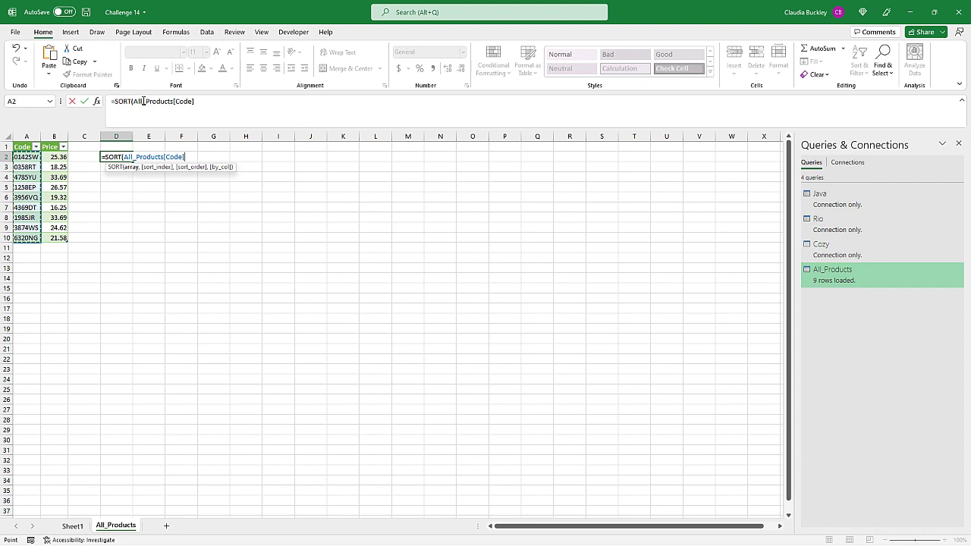
{"action": "left_click", "coordinate": [209, 100]}
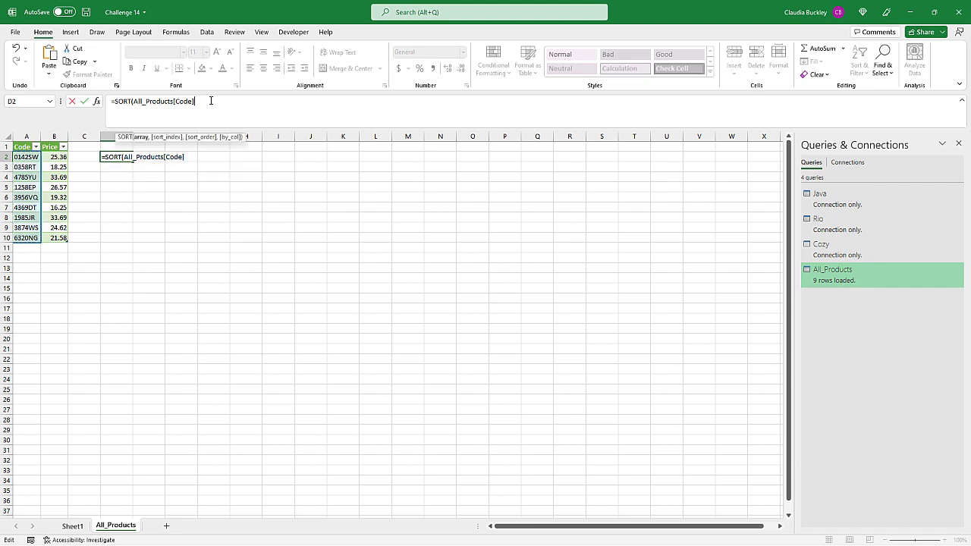
{"action": "type", "text": ")"}
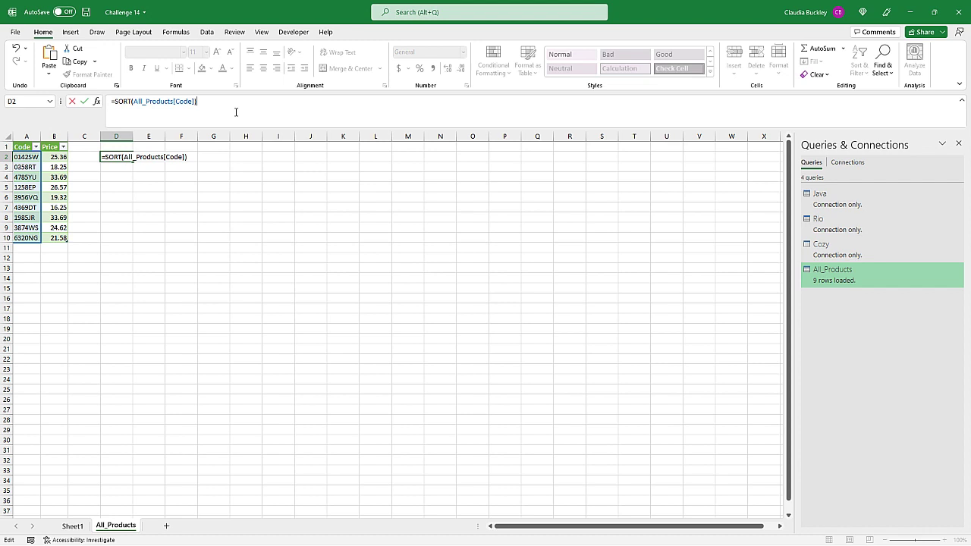
{"action": "key", "text": "Return"}
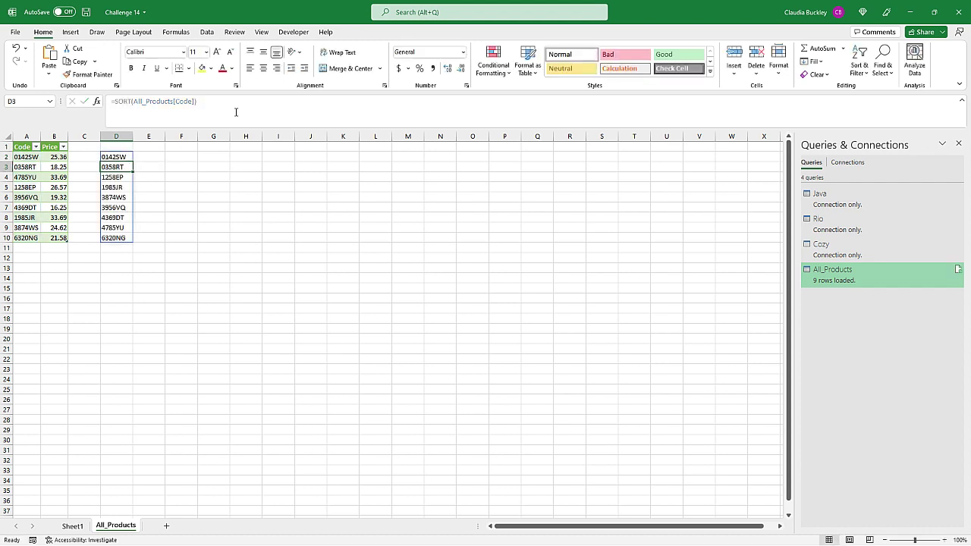
{"action": "key", "text": "Up"}
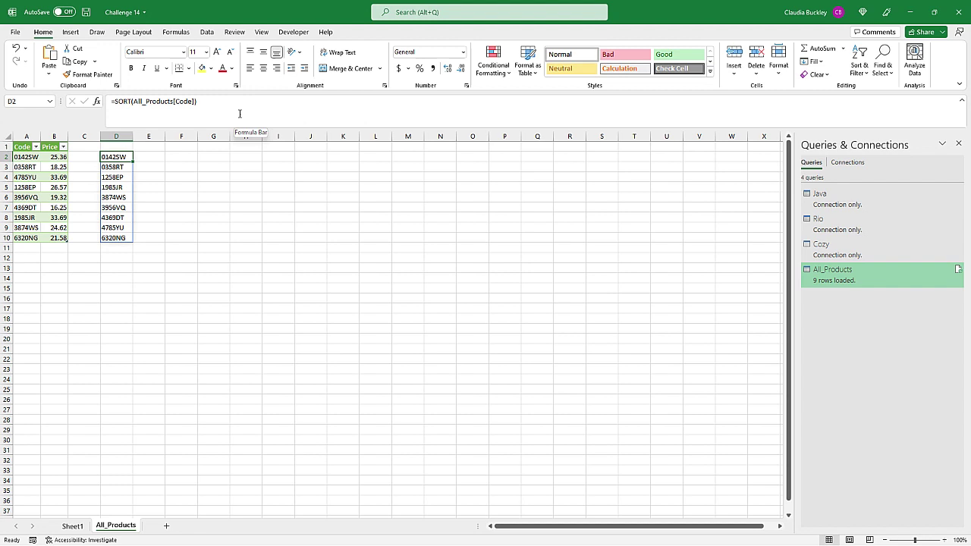
Give Sheet1's B12 a List validation with source =All_Products!$D$2#
{"action": "left_click", "coordinate": [73, 525]}
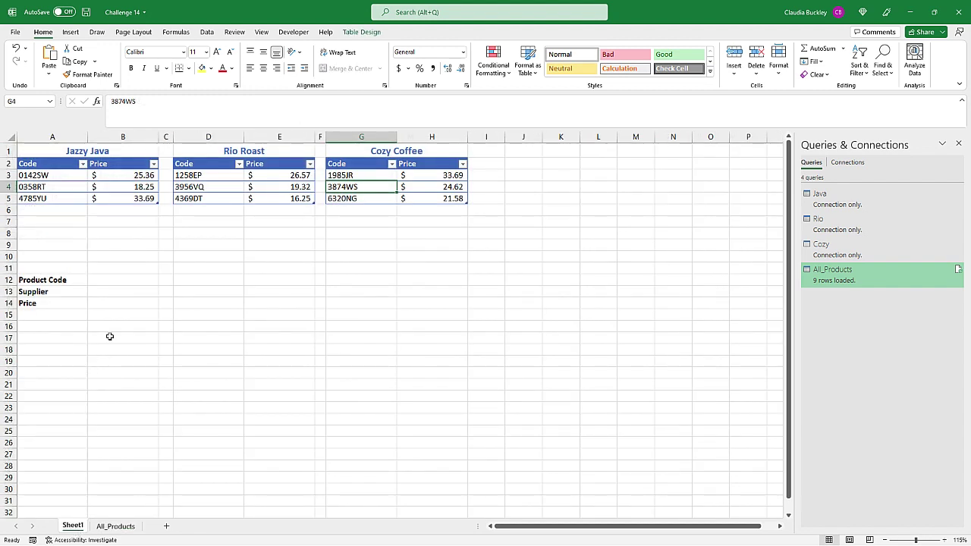
{"action": "left_click", "coordinate": [122, 280]}
{"action": "left_click", "coordinate": [206, 31]}
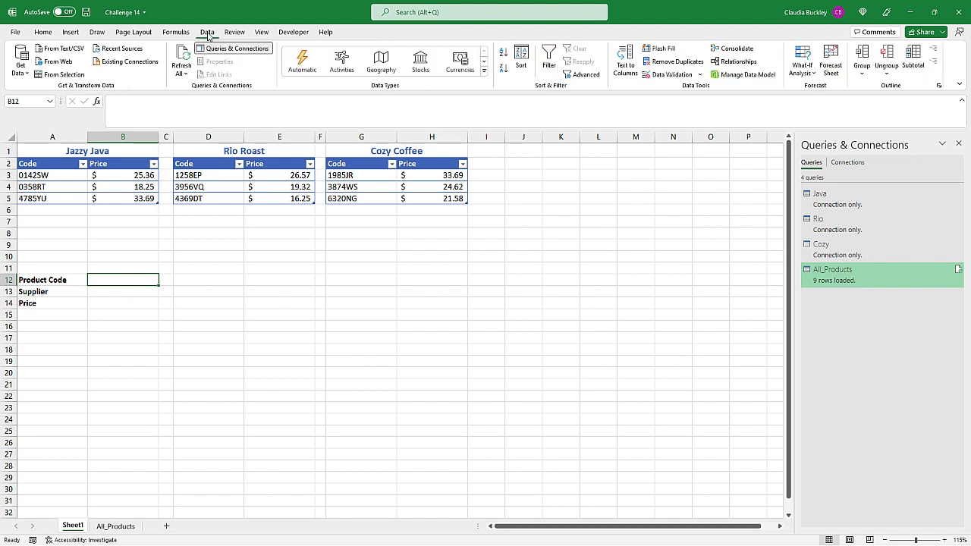
{"action": "left_click", "coordinate": [660, 76]}
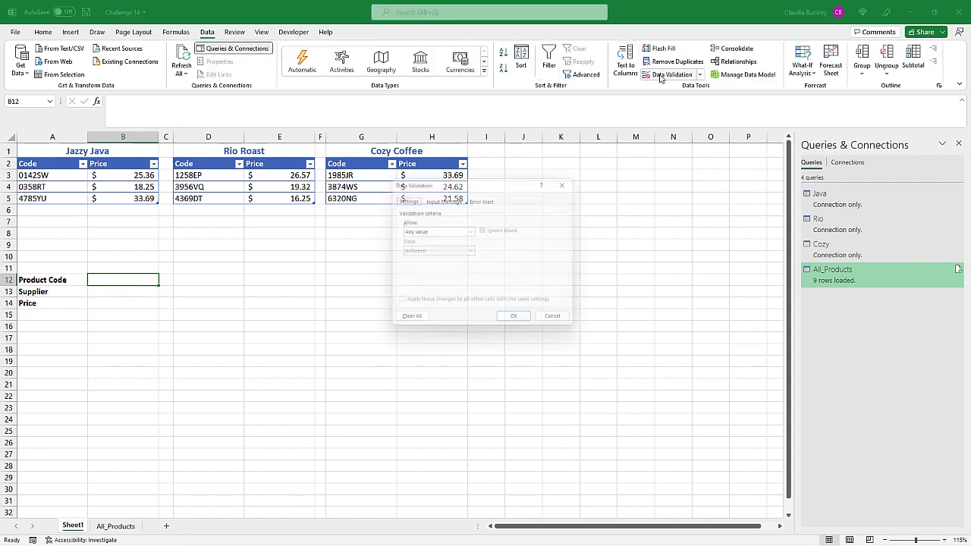
{"action": "left_click", "coordinate": [471, 230]}
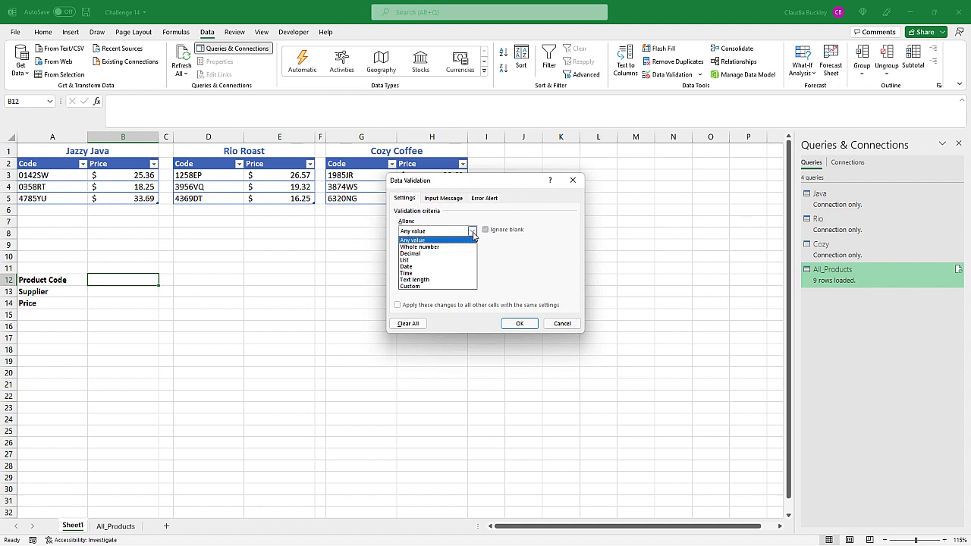
{"action": "left_click", "coordinate": [420, 260]}
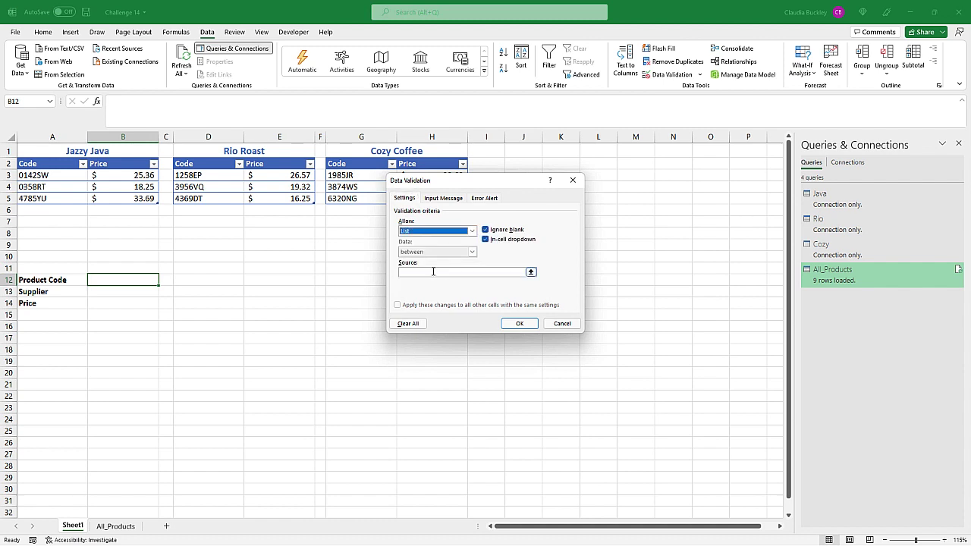
{"action": "left_click", "coordinate": [434, 271]}
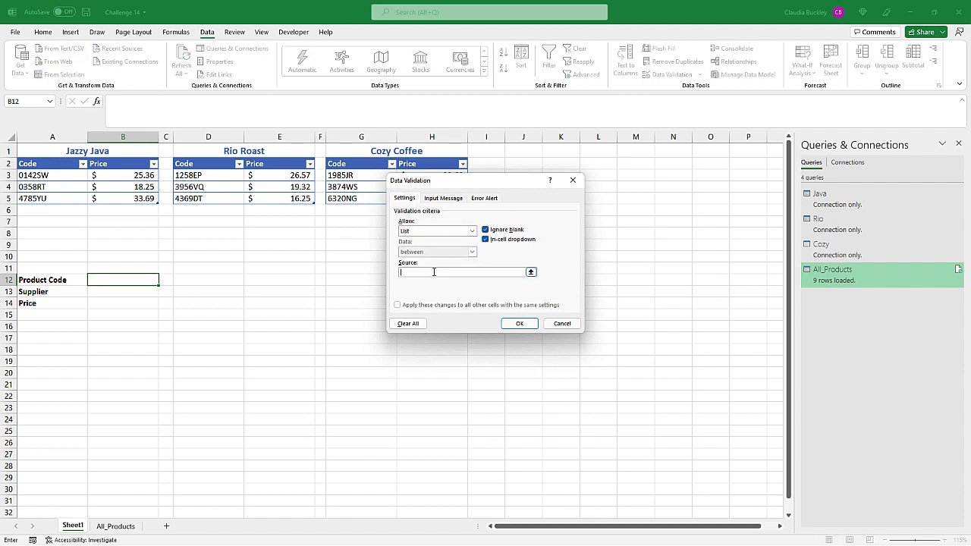
{"action": "left_click", "coordinate": [118, 526]}
{"action": "left_click", "coordinate": [120, 156]}
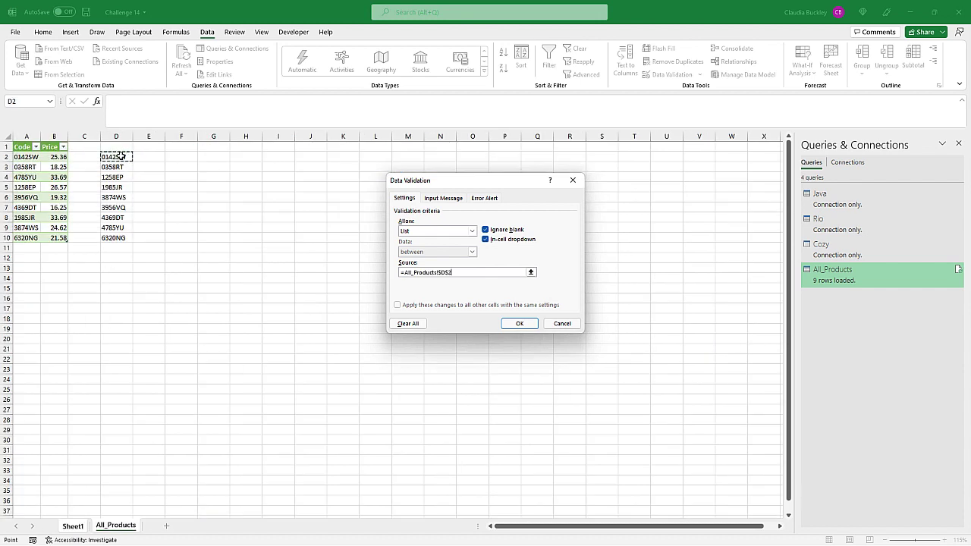
{"action": "type", "text": "#"}
{"action": "left_click", "coordinate": [520, 324]}
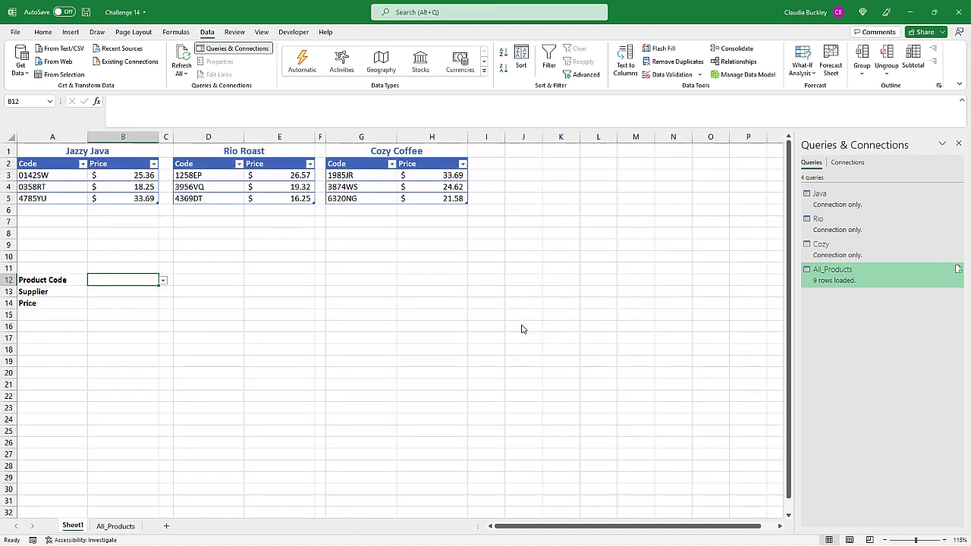
{"action": "left_click", "coordinate": [162, 281]}
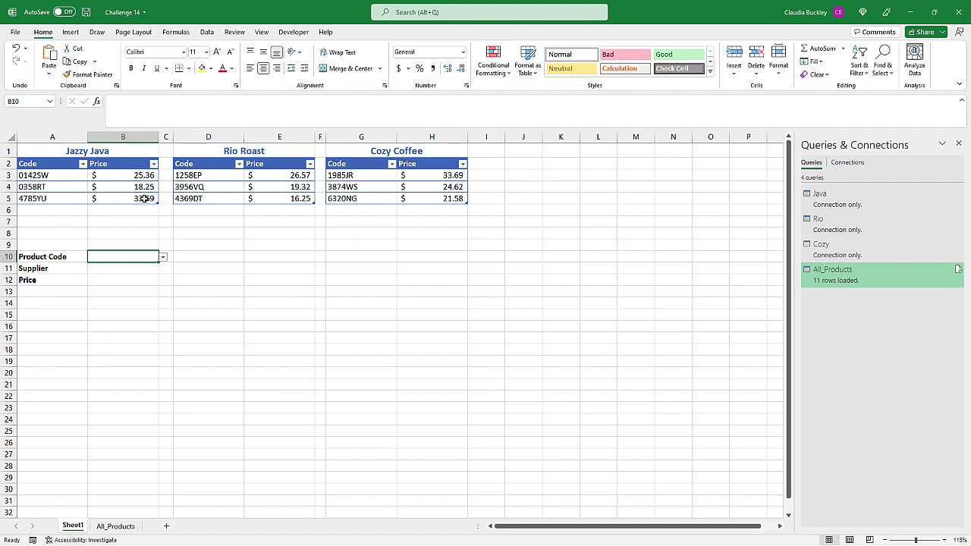
Add a new Jazzy Java row with code 1111TT priced at $300.00
{"action": "key", "text": "Up"}
{"action": "key", "text": "Up"}
{"action": "key", "text": "Up"}
{"action": "key", "text": "Up"}
{"action": "key", "text": "Up"}
{"action": "key", "text": "Tab"}
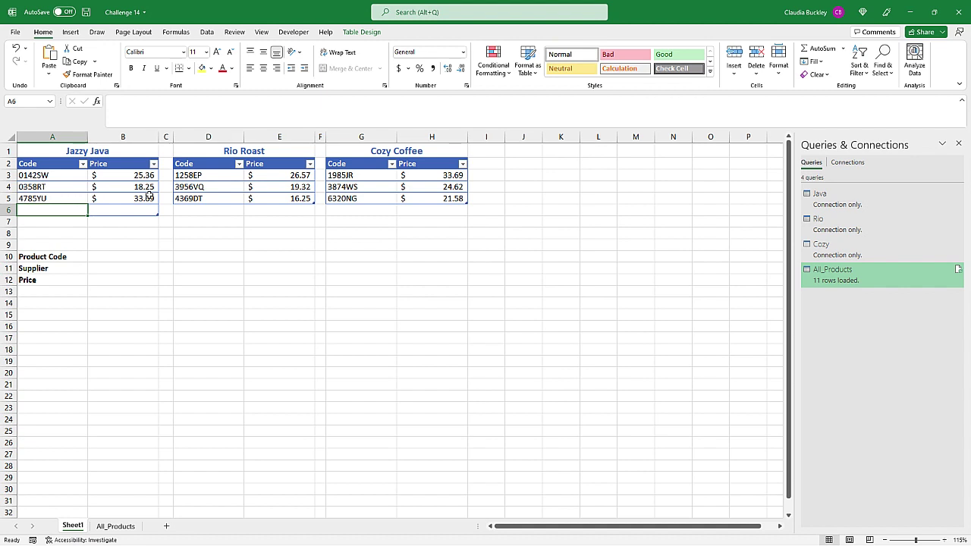
{"action": "type", "text": "1111"}
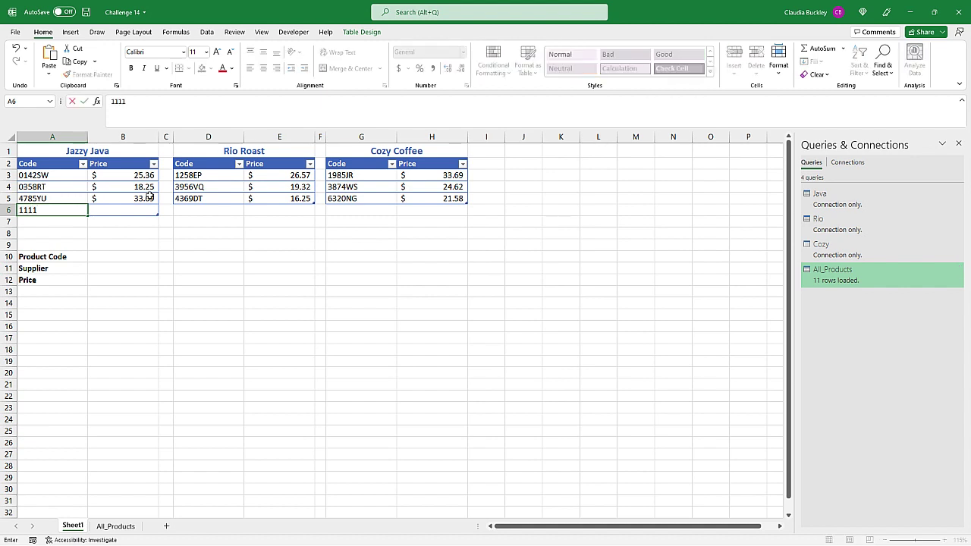
{"action": "type", "text": "TT"}
{"action": "key", "text": "Tab"}
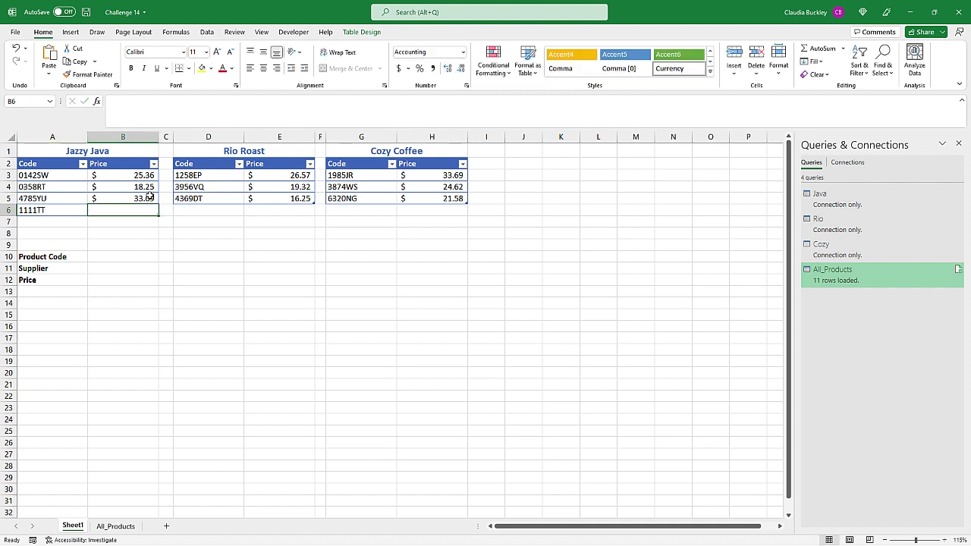
{"action": "type", "text": "300"}
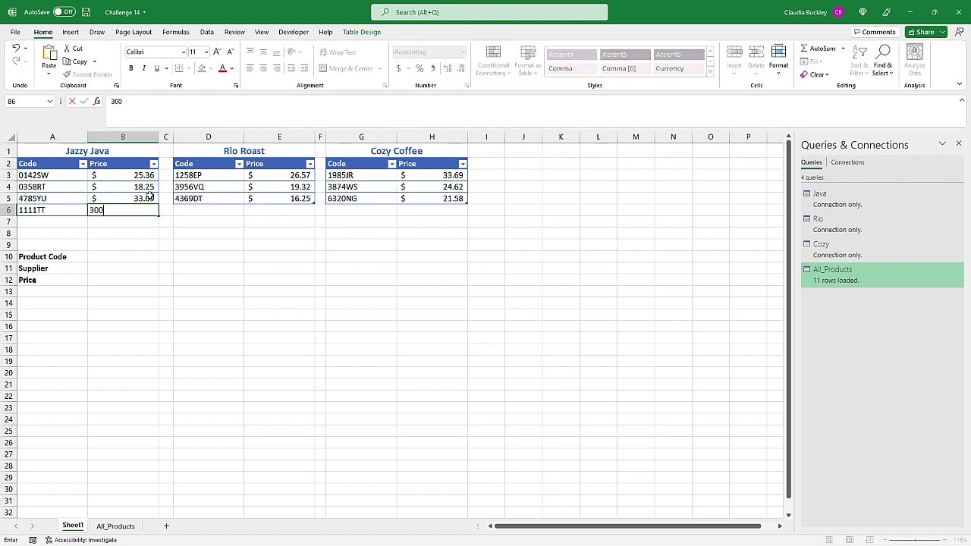
{"action": "left_click", "coordinate": [191, 195]}
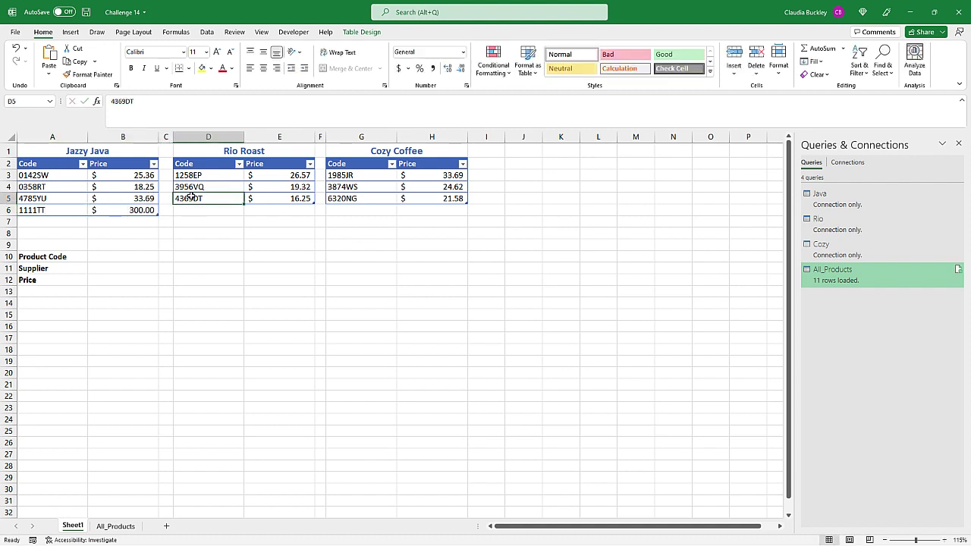
Refresh all queries so All_Products grows to 10 rows
{"action": "left_click", "coordinate": [58, 207]}
{"action": "left_click", "coordinate": [207, 32]}
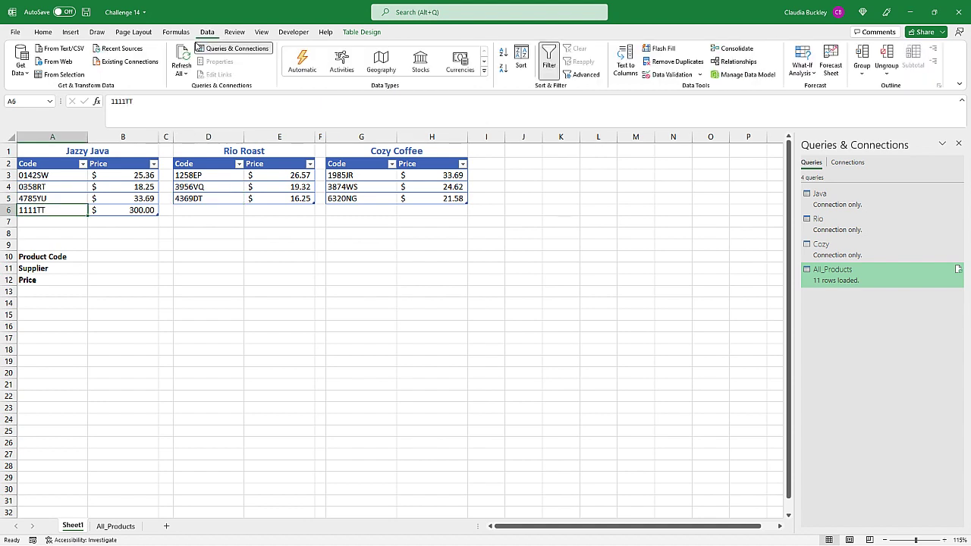
{"action": "left_click", "coordinate": [182, 57]}
{"action": "mouse_move", "coordinate": [855, 285]}
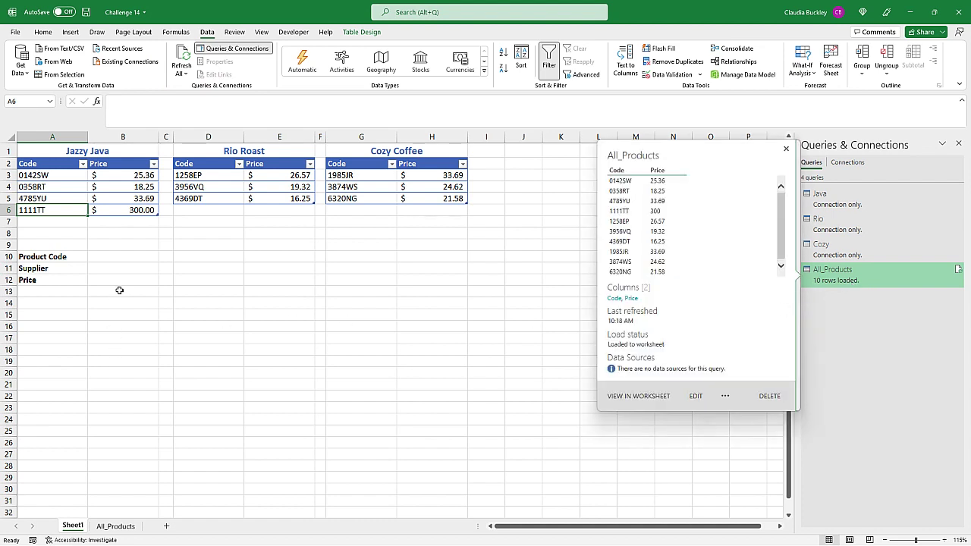
Check that B10's Product Code dropdown now includes 1111TT
{"action": "left_click", "coordinate": [134, 255]}
{"action": "left_click", "coordinate": [162, 260]}
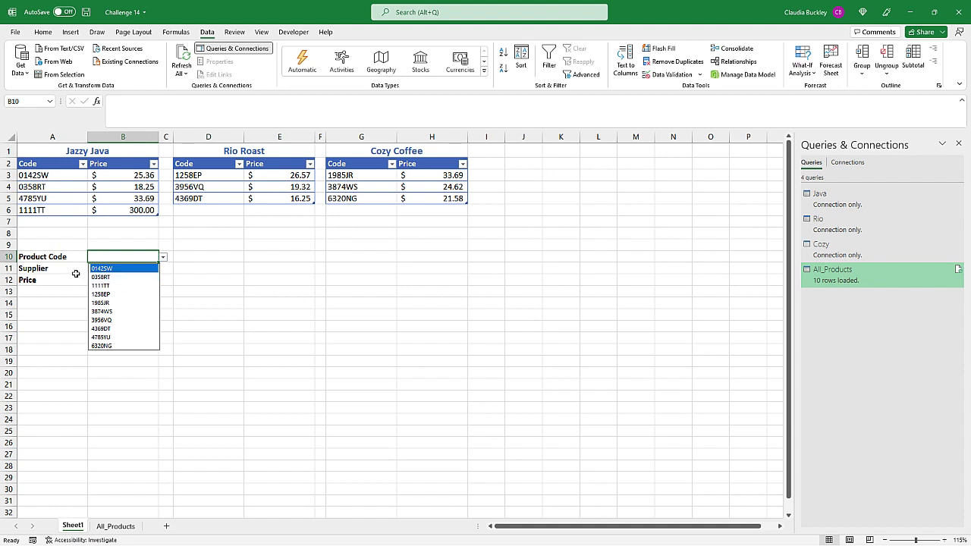
{"action": "left_click", "coordinate": [138, 262]}
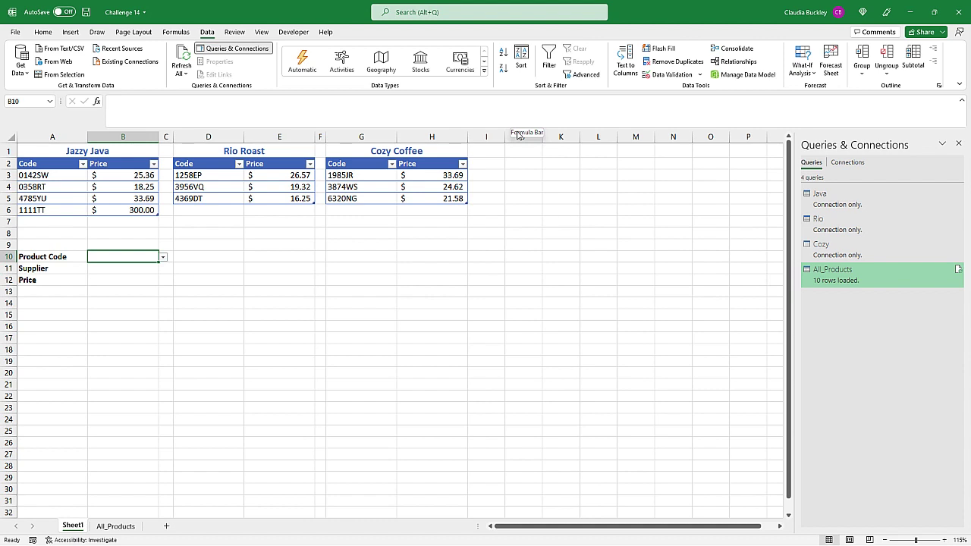
Change B10's validation source to =OFFSET(All_Products!$A$2,0,0,COUNTA(All_Products!A:A)-1,1)
{"action": "left_click", "coordinate": [673, 76]}
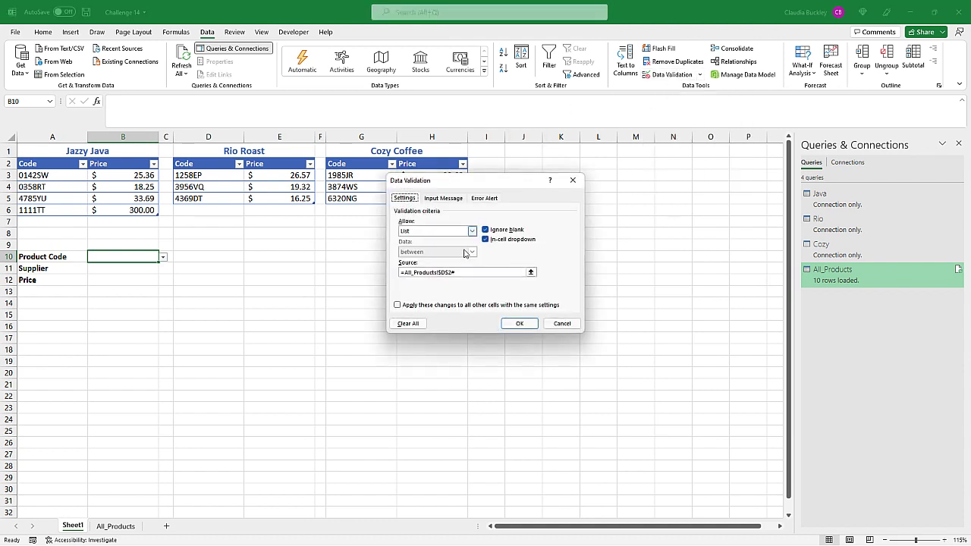
{"action": "left_click_drag", "start_coordinate": [457, 273], "coordinate": [402, 273]}
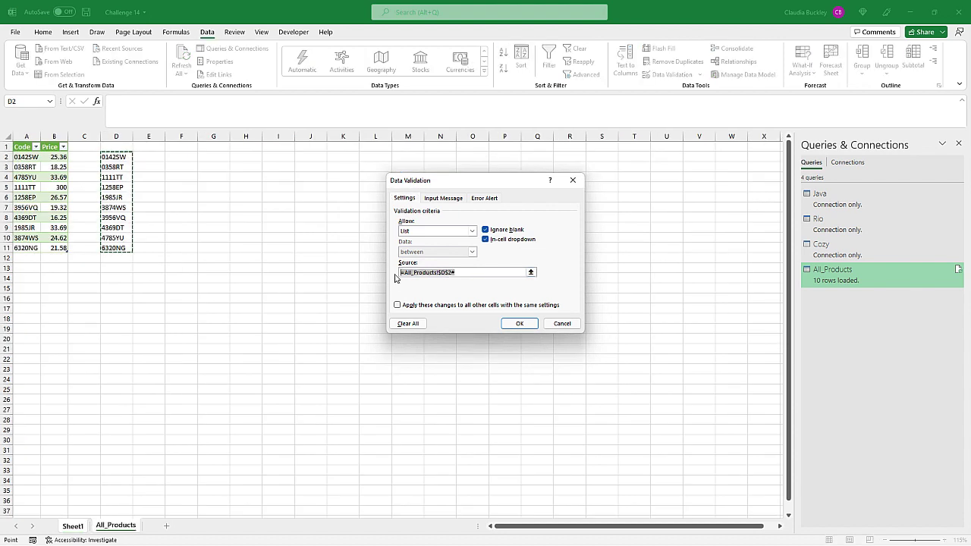
{"action": "key", "text": "BackSpace"}
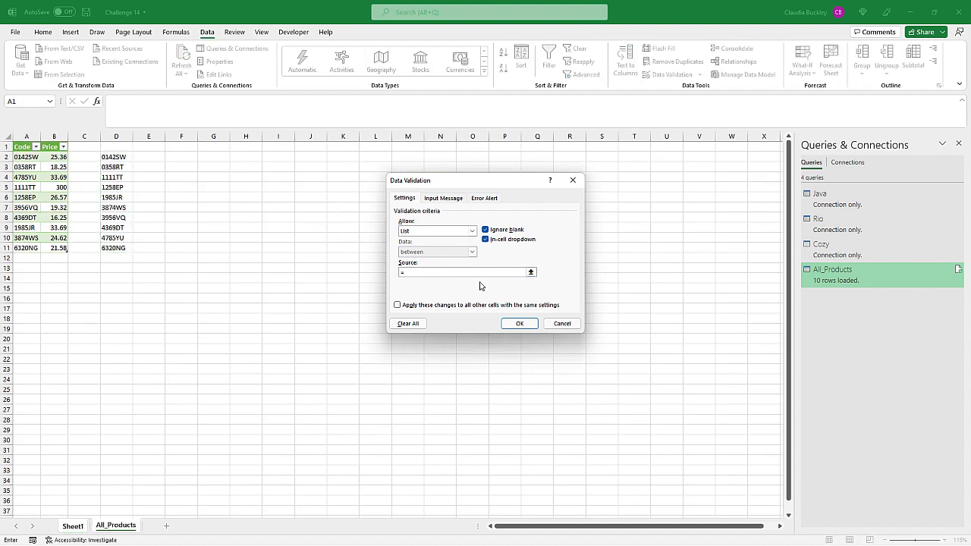
{"action": "type", "text": "OFFSET("}
{"action": "left_click", "coordinate": [29, 158]}
{"action": "type", "text": ",0,0,"}
{"action": "type", "text": "COUNTA("}
{"action": "key", "text": "Caps_Lock"}
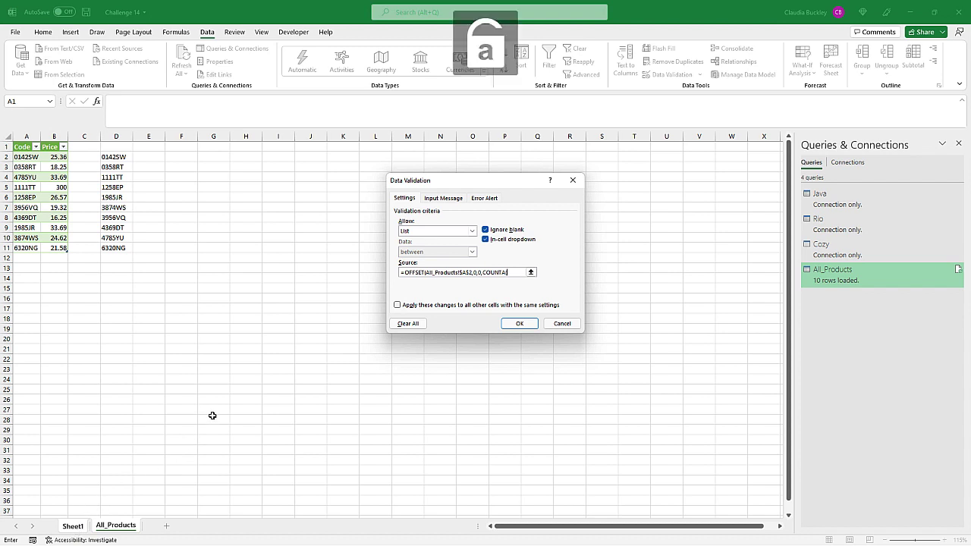
{"action": "type", "text": "All_"}
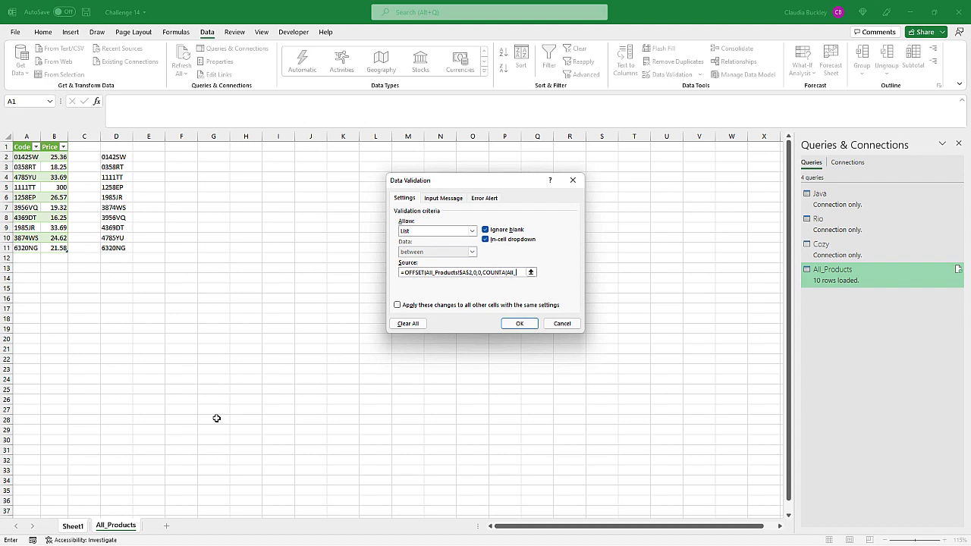
{"action": "type", "text": "Product"}
{"action": "type", "text": "s!A:A)-"}
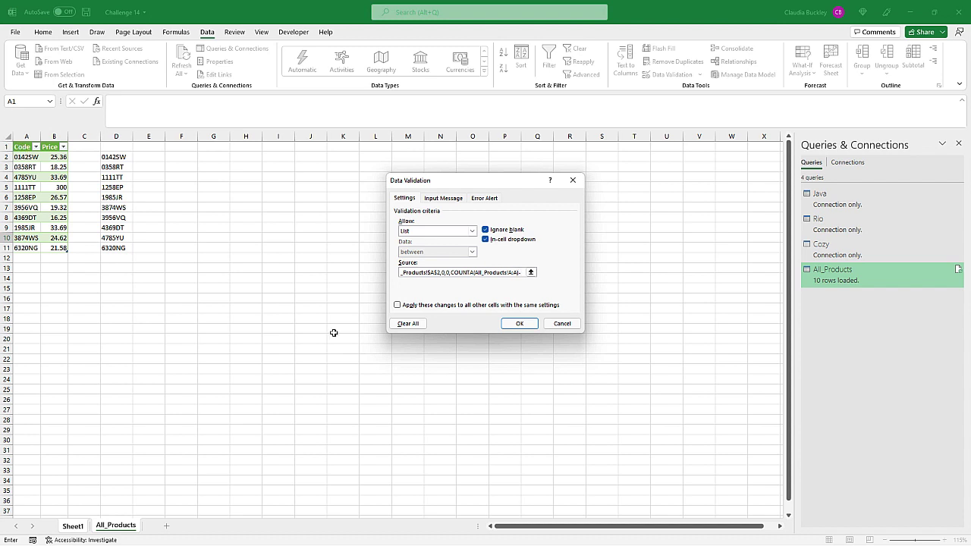
{"action": "type", "text": ","}
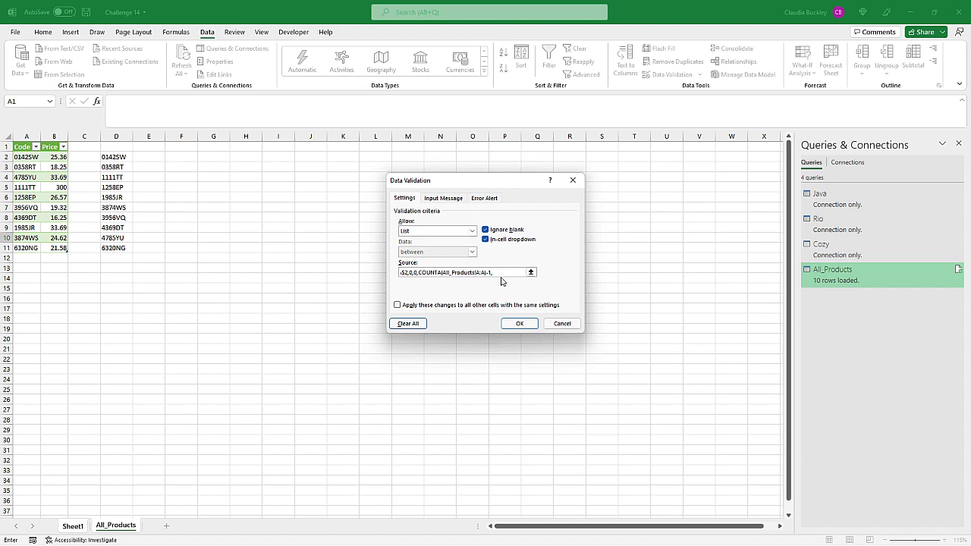
{"action": "type", "text": "1"}
{"action": "left_click", "coordinate": [519, 323]}
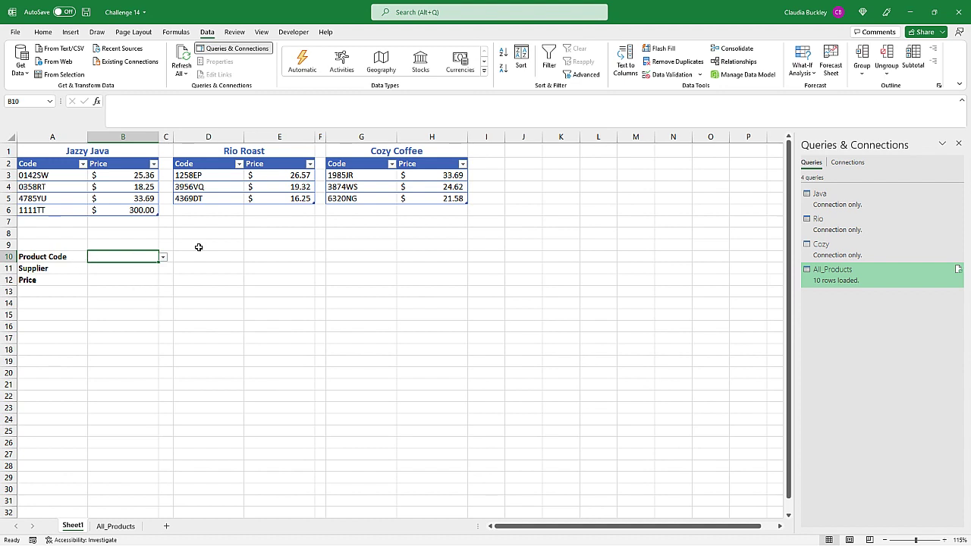
Pick product code 0358RT from the B10 dropdown list
{"action": "left_click", "coordinate": [163, 258]}
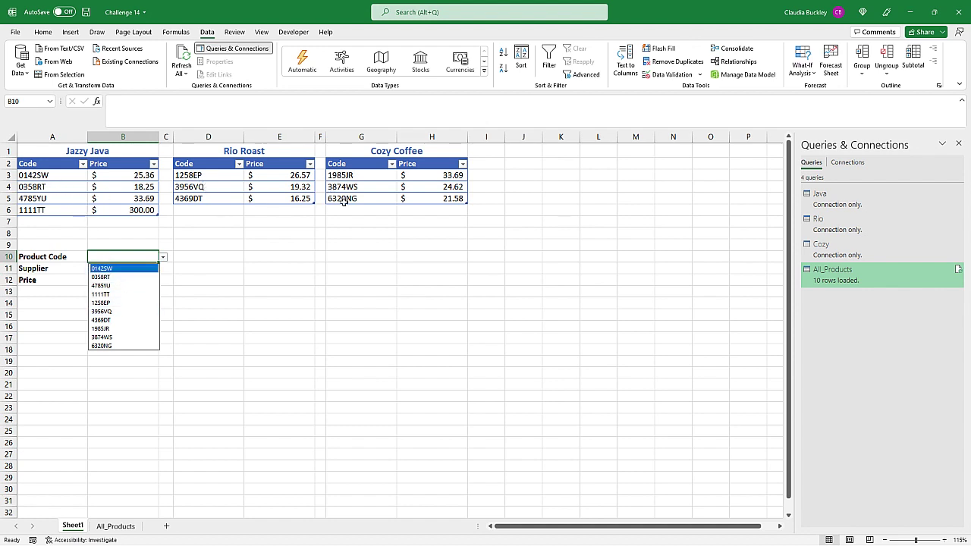
{"action": "left_click", "coordinate": [128, 277]}
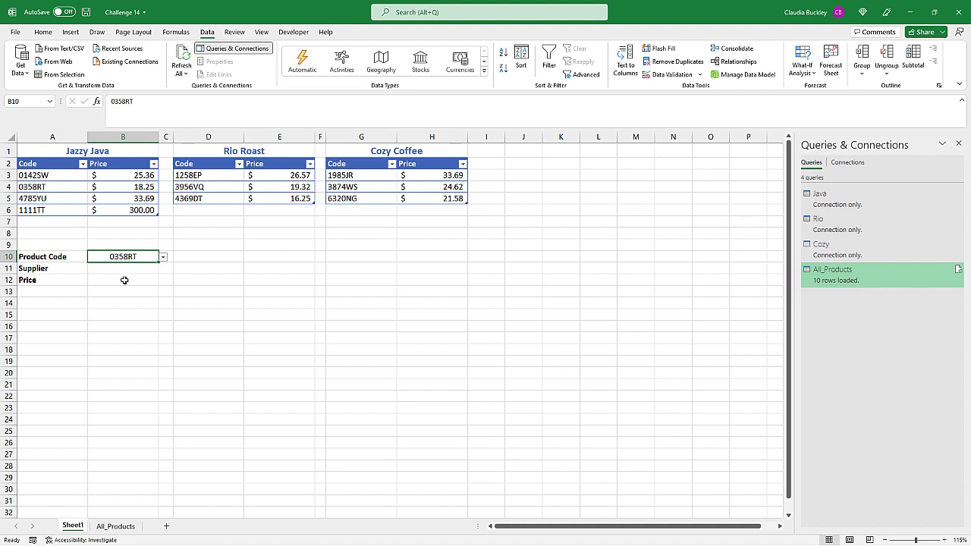
{"action": "left_click", "coordinate": [125, 279]}
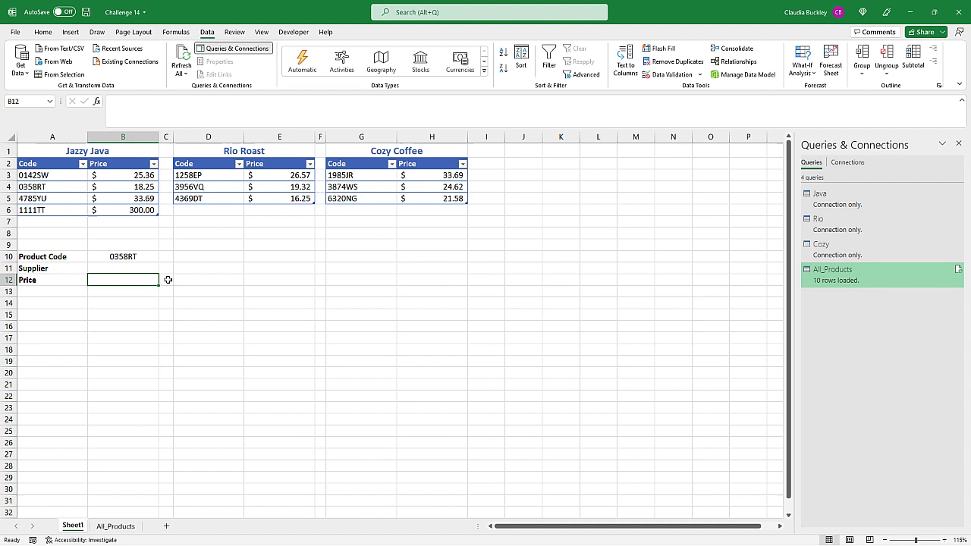
Enter =XLOOKUP(B10,All_Products[Code],All_Products[Price]) in B12 so Price shows $18.25
{"action": "type", "text": "=xl"}
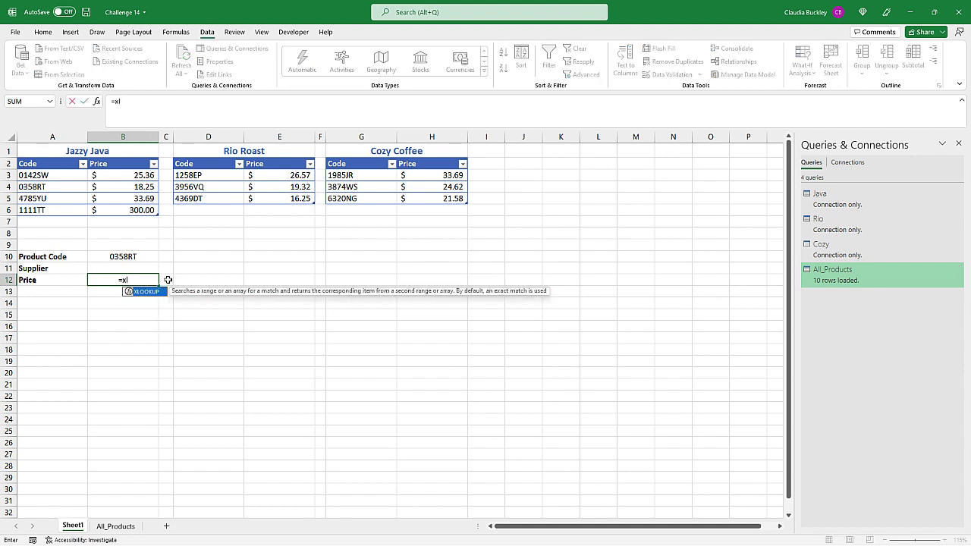
{"action": "key", "text": "Tab"}
{"action": "left_click", "coordinate": [144, 257]}
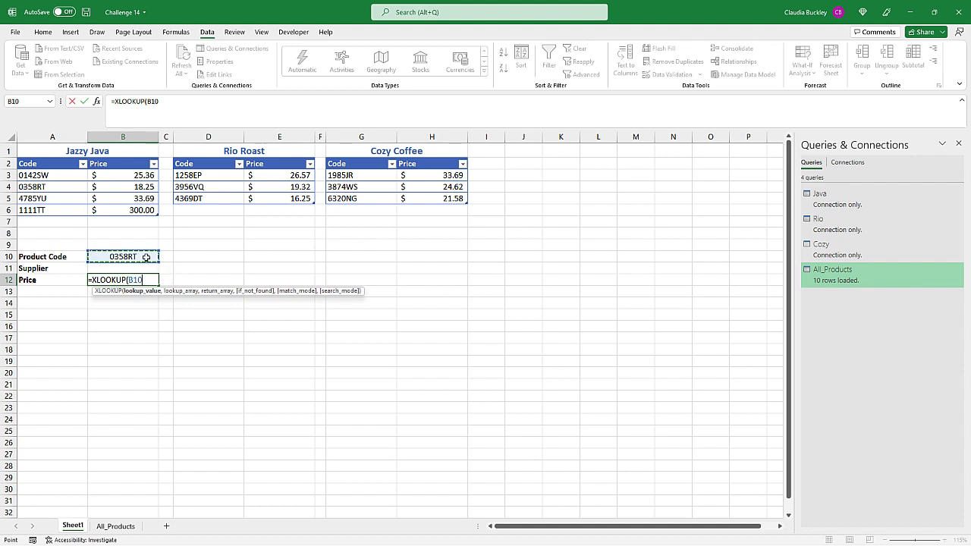
{"action": "type", "text": ","}
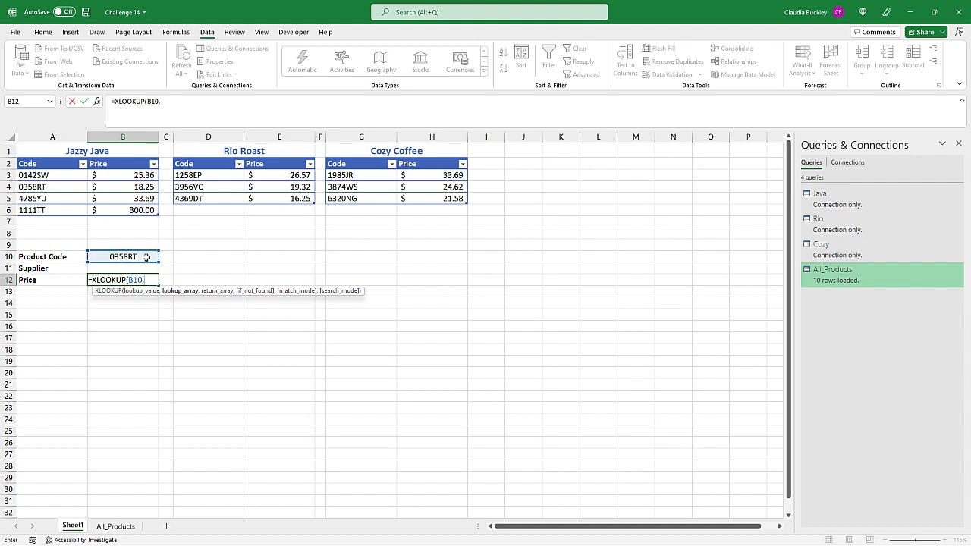
{"action": "left_click", "coordinate": [115, 526]}
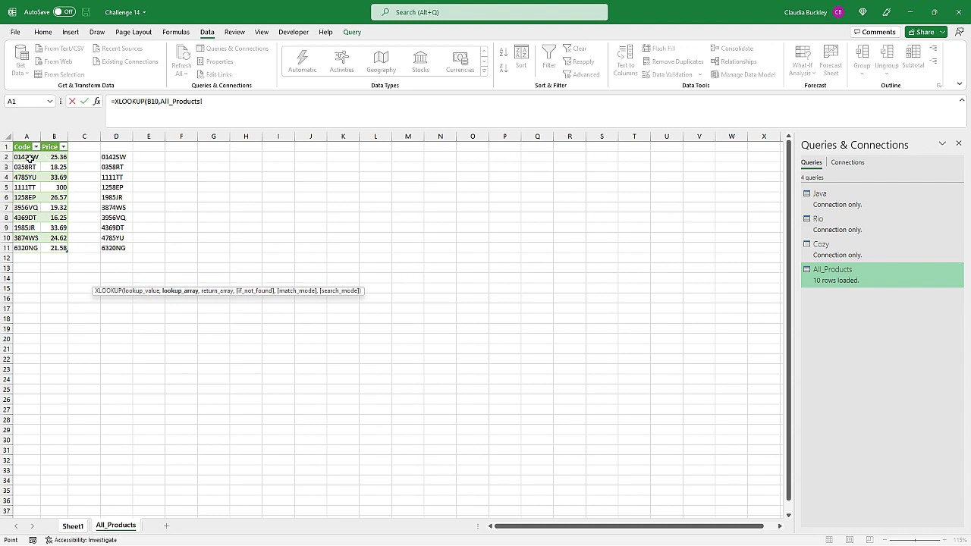
{"action": "left_click_drag", "start_coordinate": [27, 157], "coordinate": [36, 248]}
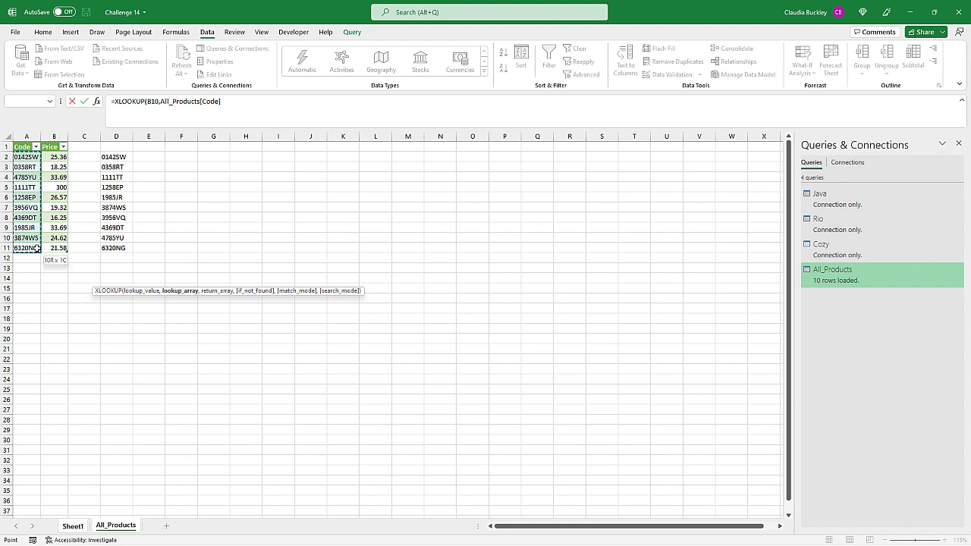
{"action": "type", "text": ","}
{"action": "left_click", "coordinate": [56, 159]}
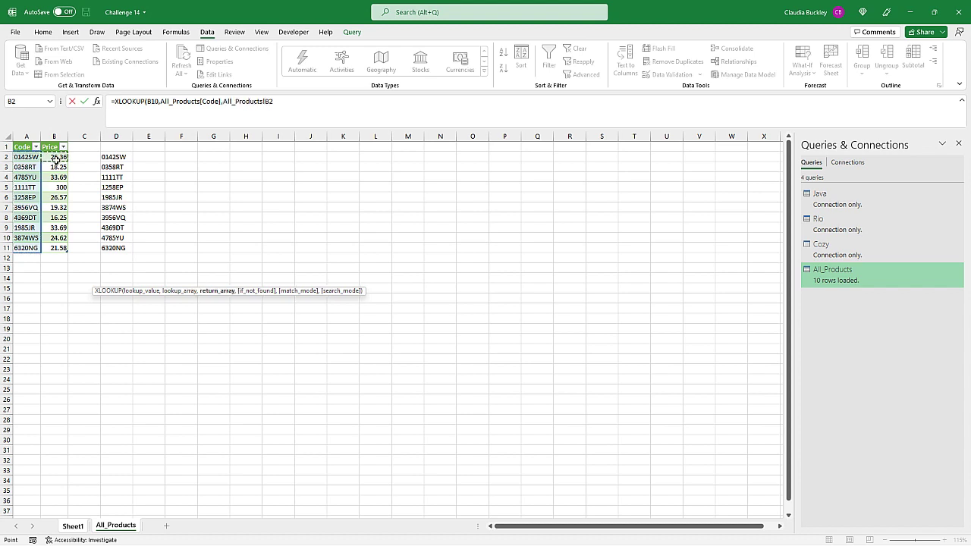
{"action": "left_click_drag", "start_coordinate": [56, 160], "coordinate": [59, 241]}
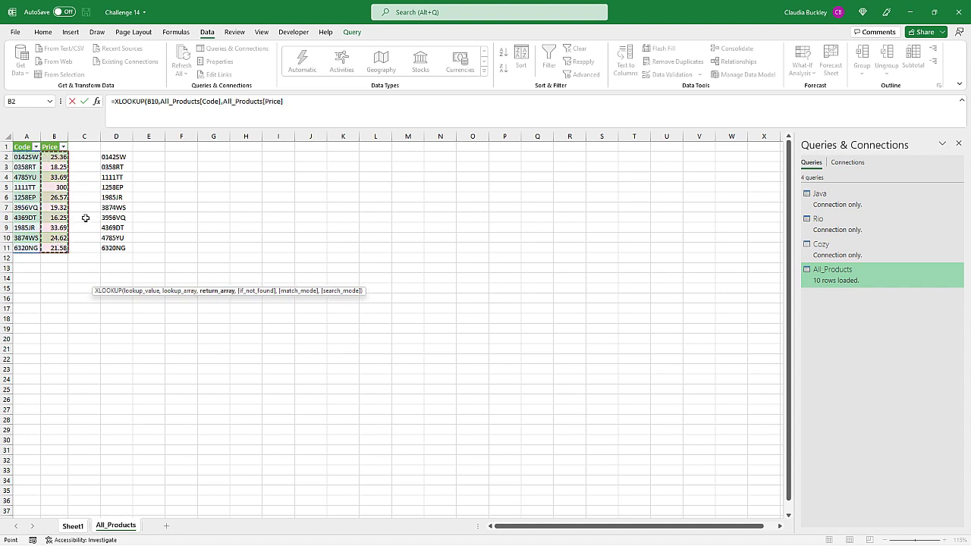
{"action": "type", "text": ")"}
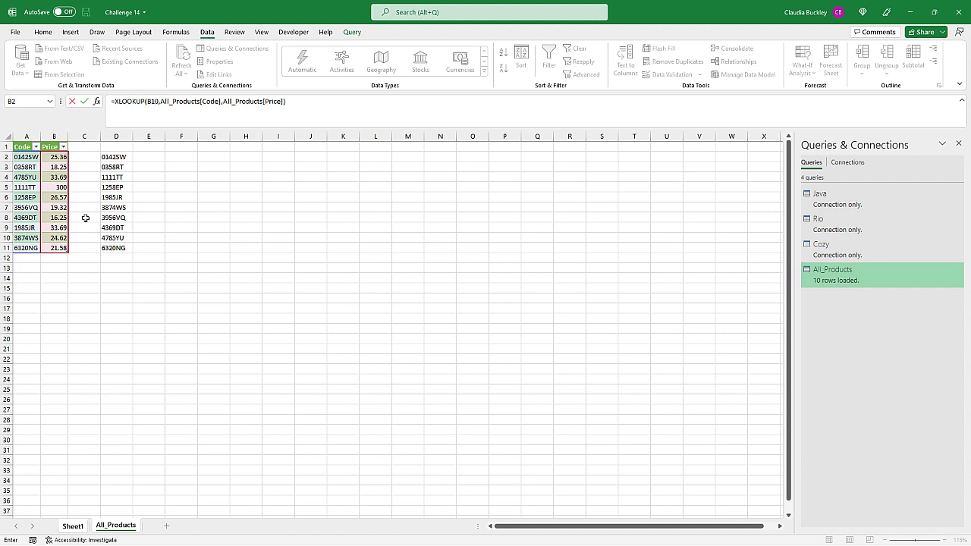
{"action": "key", "text": "Return"}
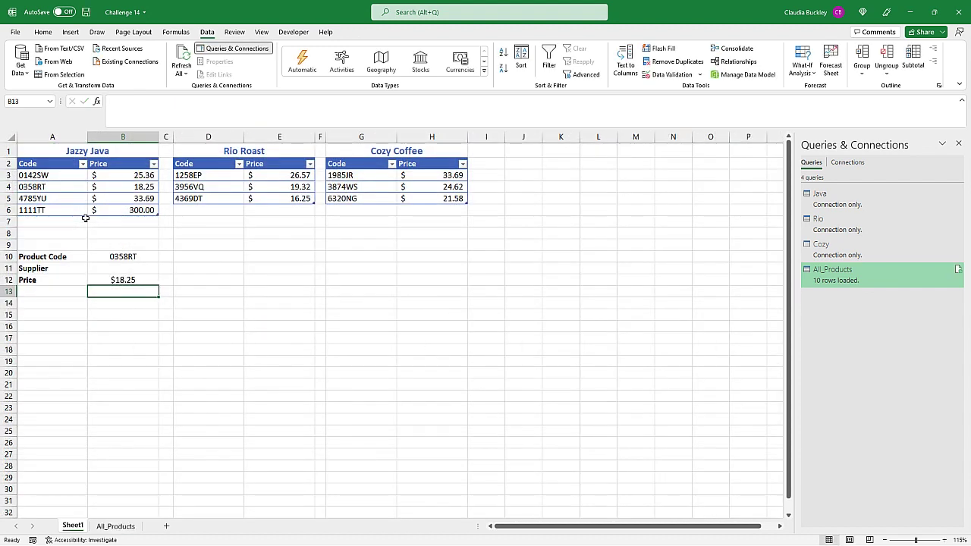
{"action": "left_click", "coordinate": [140, 267]}
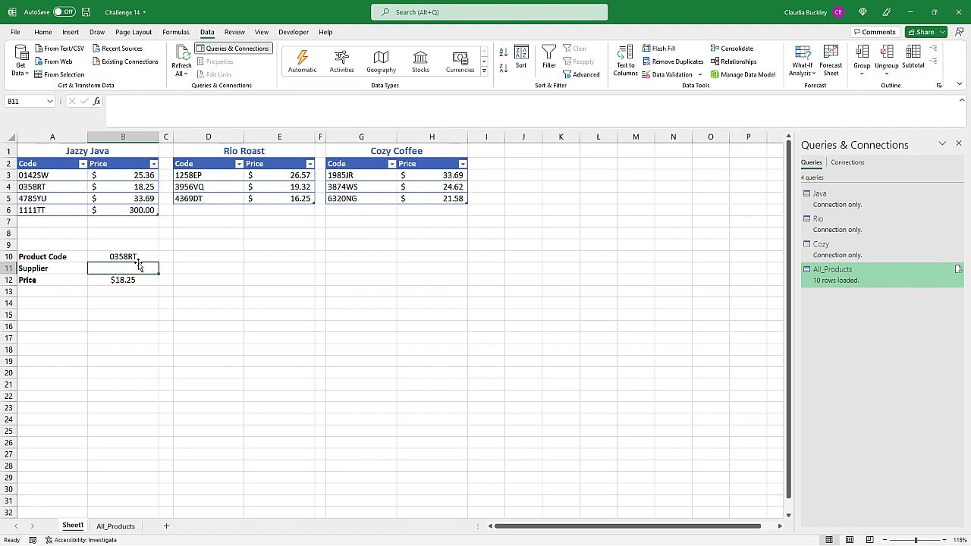
{"action": "left_click", "coordinate": [112, 527]}
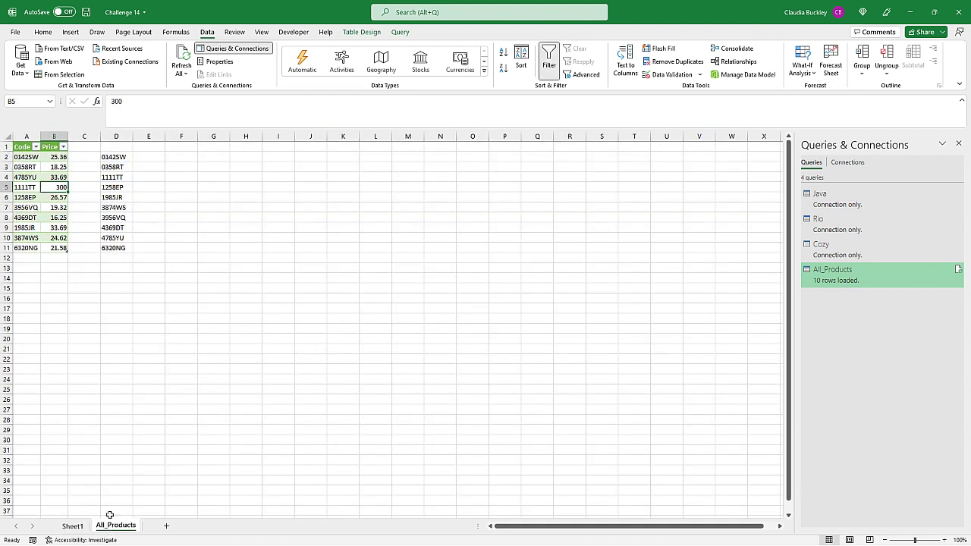
{"action": "left_click", "coordinate": [72, 526]}
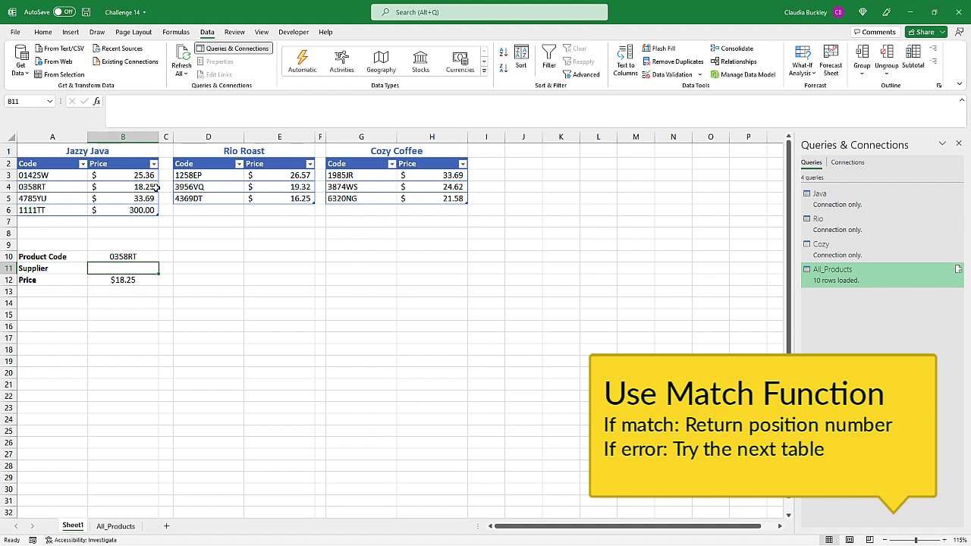
Enter =XMATCH(B10,Java[Code]) in B11, returning position 2 for 0358RT
{"action": "type", "text": "=match"}
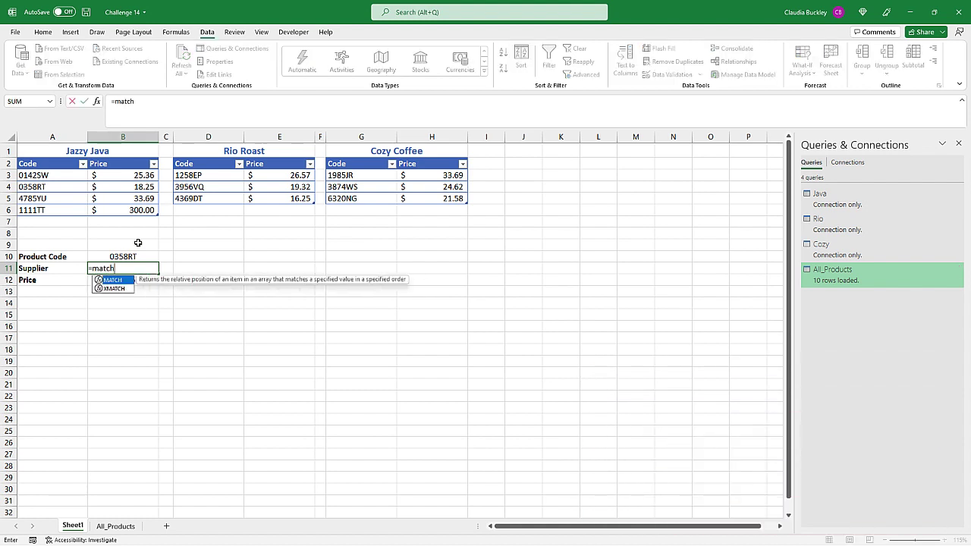
{"action": "key", "text": "Tab"}
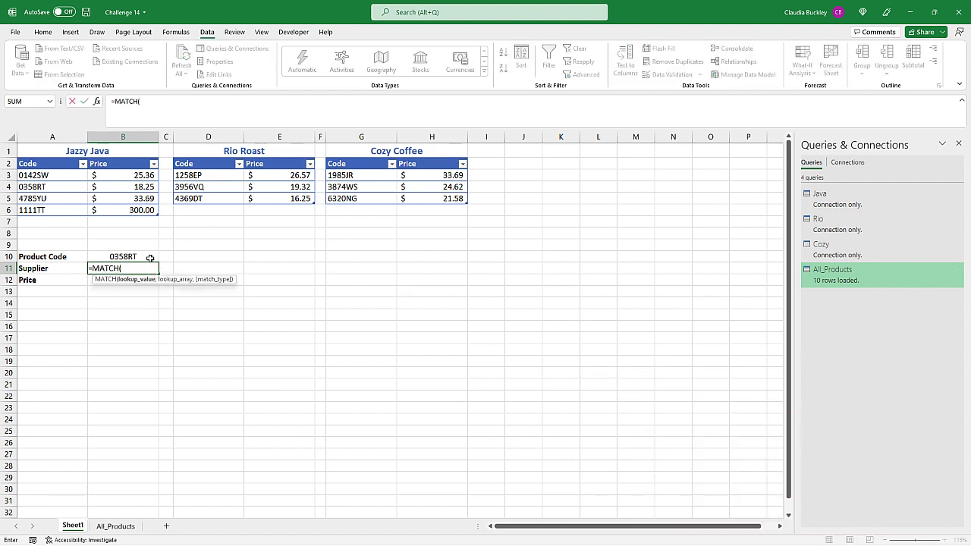
{"action": "left_click", "coordinate": [150, 258]}
{"action": "type", "text": ","}
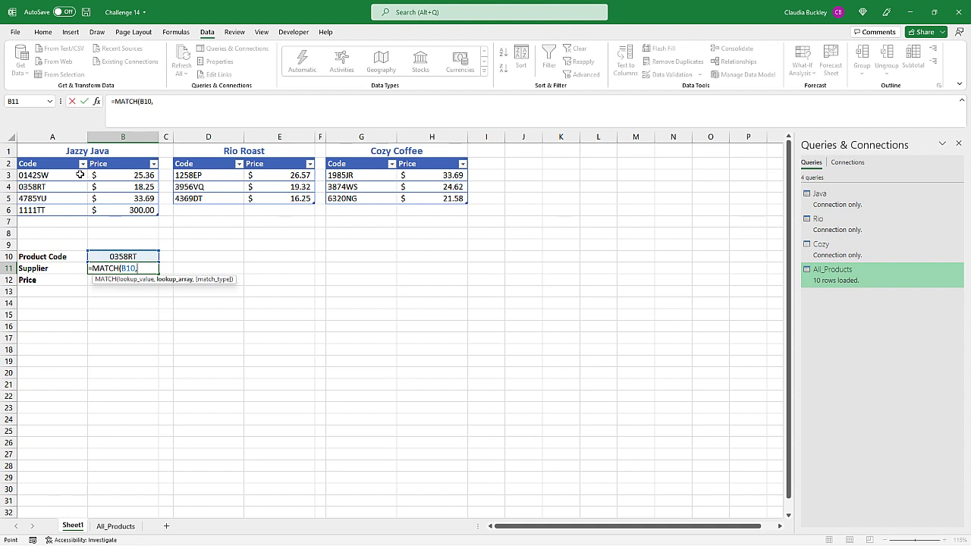
{"action": "left_click_drag", "start_coordinate": [79, 175], "coordinate": [79, 206]}
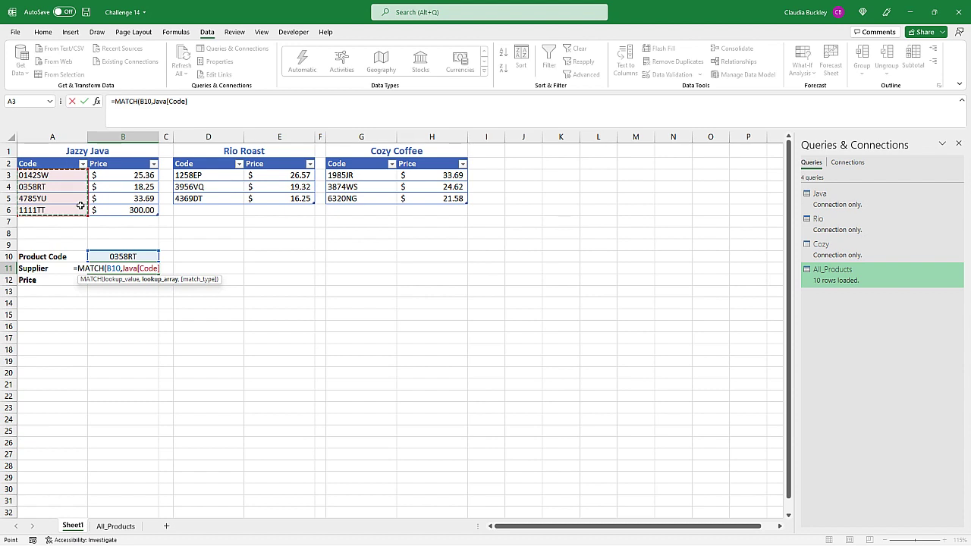
{"action": "left_click", "coordinate": [114, 100]}
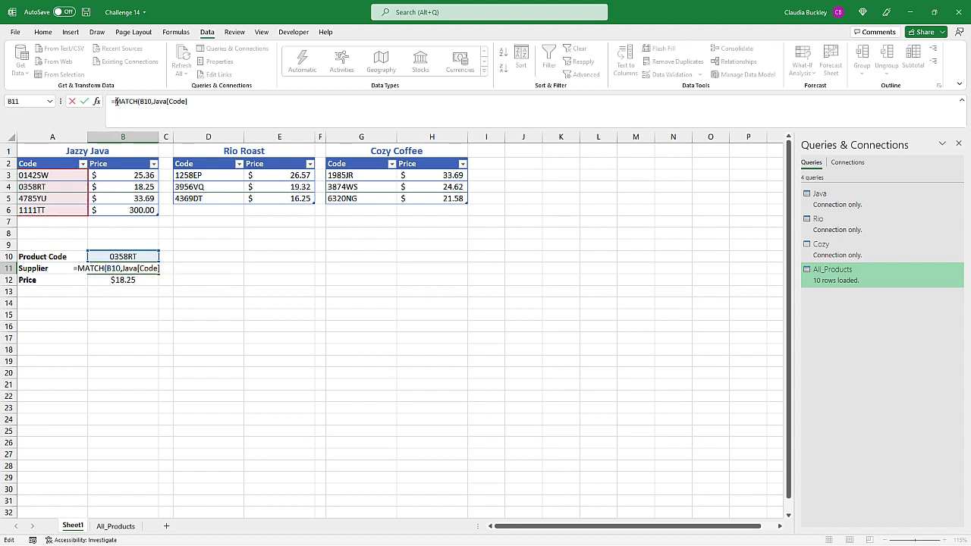
{"action": "type", "text": "x"}
{"action": "left_click", "coordinate": [203, 106]}
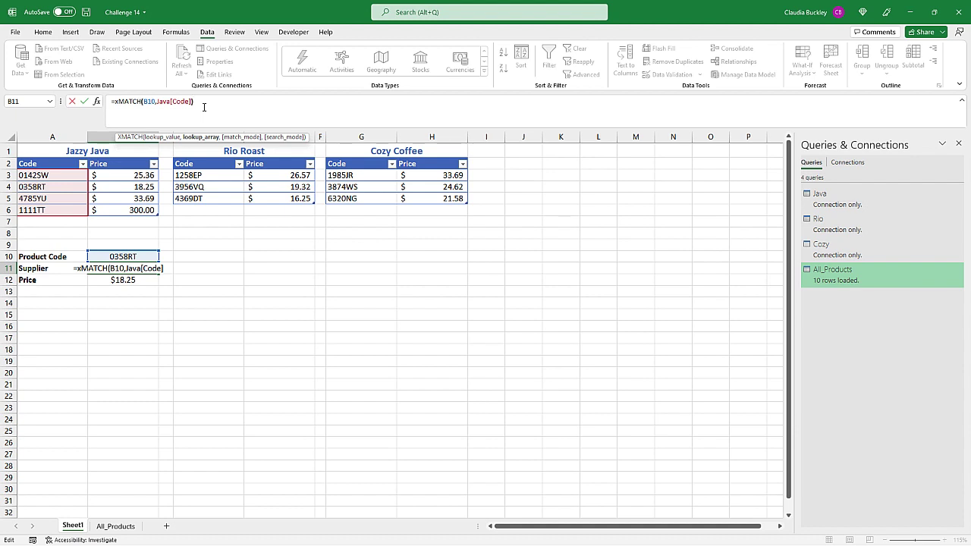
{"action": "type", "text": ")"}
{"action": "key", "text": "Return"}
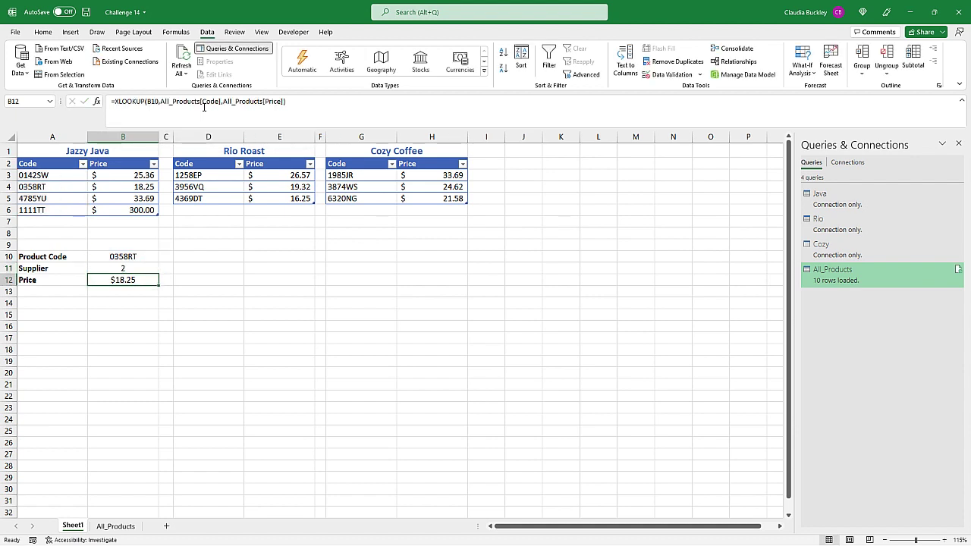
{"action": "key", "text": "Up"}
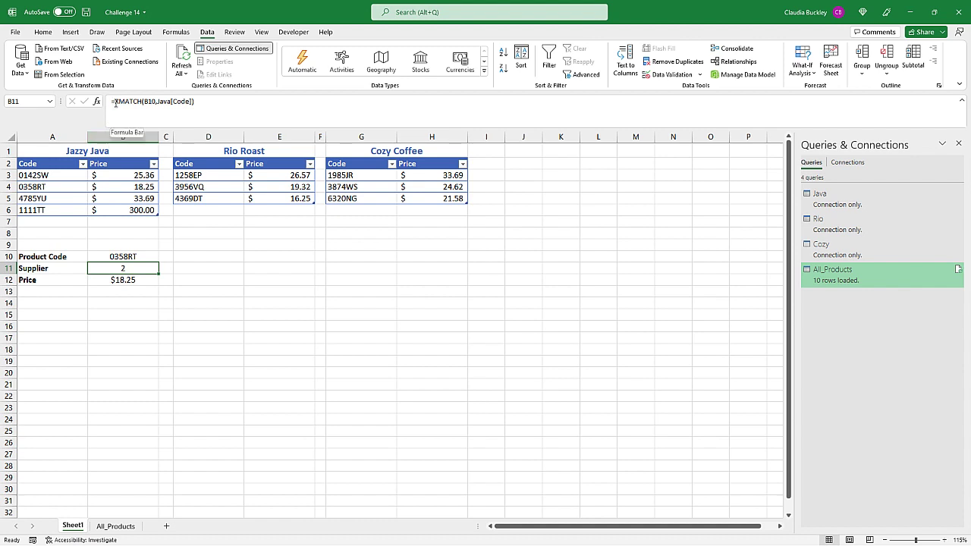
Wrap B11's XMATCH in ISNUMBER to give =ISNUMBER(XMATCH(B10,Java[Code]))
{"action": "key", "text": "F2"}
{"action": "key", "text": "Home"}
{"action": "key", "text": "Right"}
{"action": "type", "text": "isnum"}
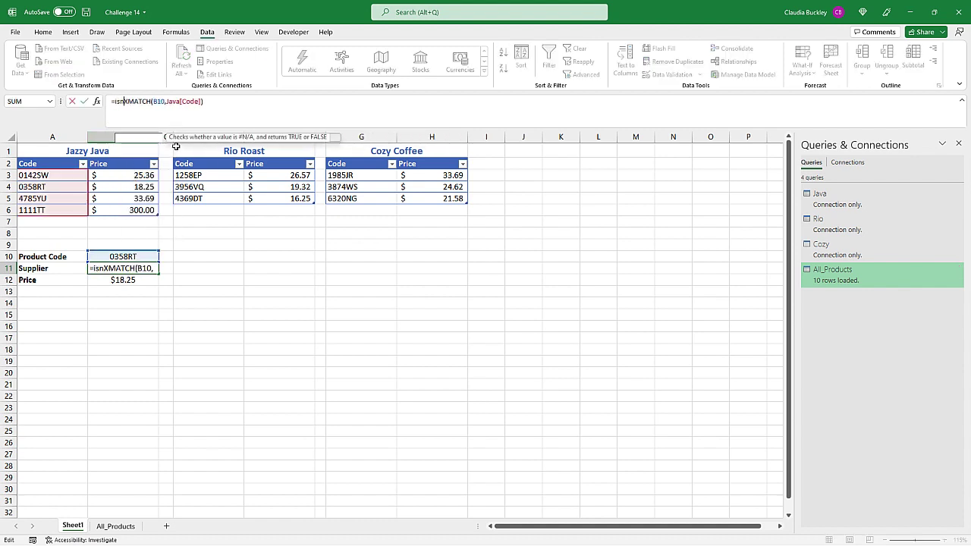
{"action": "key", "text": "Tab"}
{"action": "key", "text": "End"}
{"action": "type", "text": ")"}
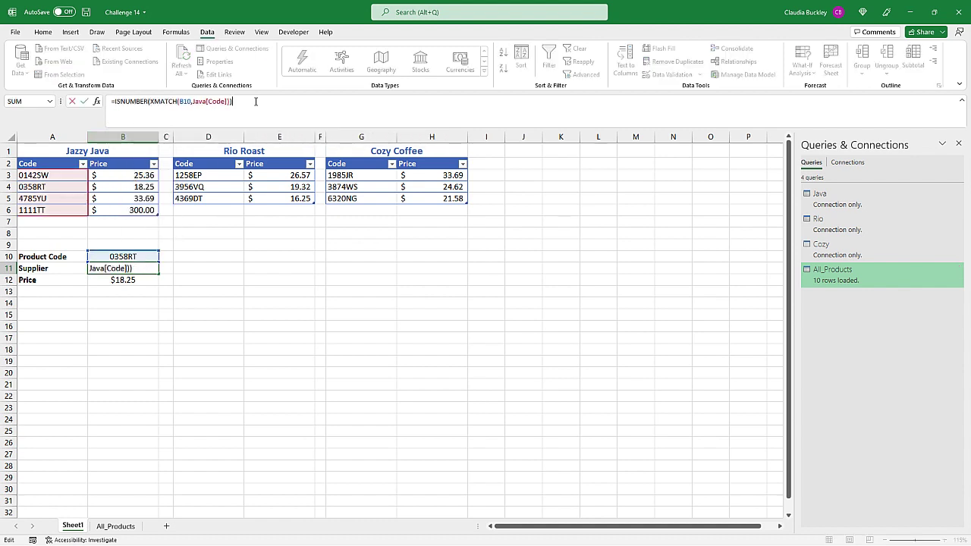
{"action": "key", "text": "Return"}
{"action": "key", "text": "Up"}
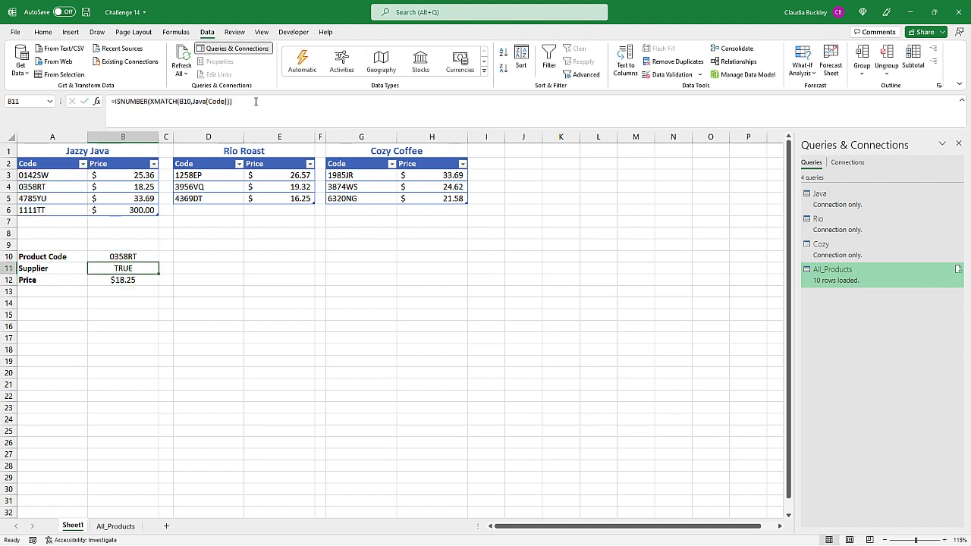
Prefix IF( and add A1 as the true result for the Jazzy Java title
{"action": "left_click", "coordinate": [115, 101]}
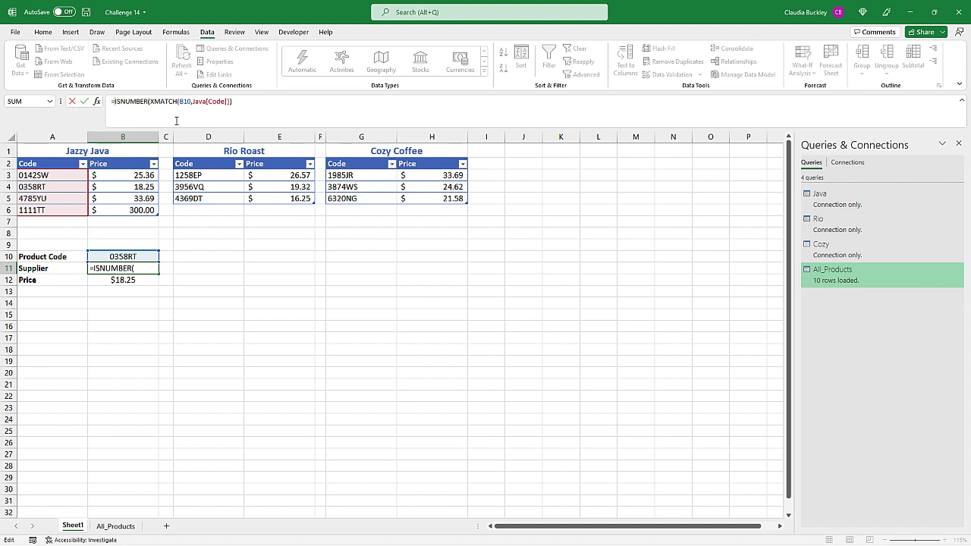
{"action": "type", "text": "if("}
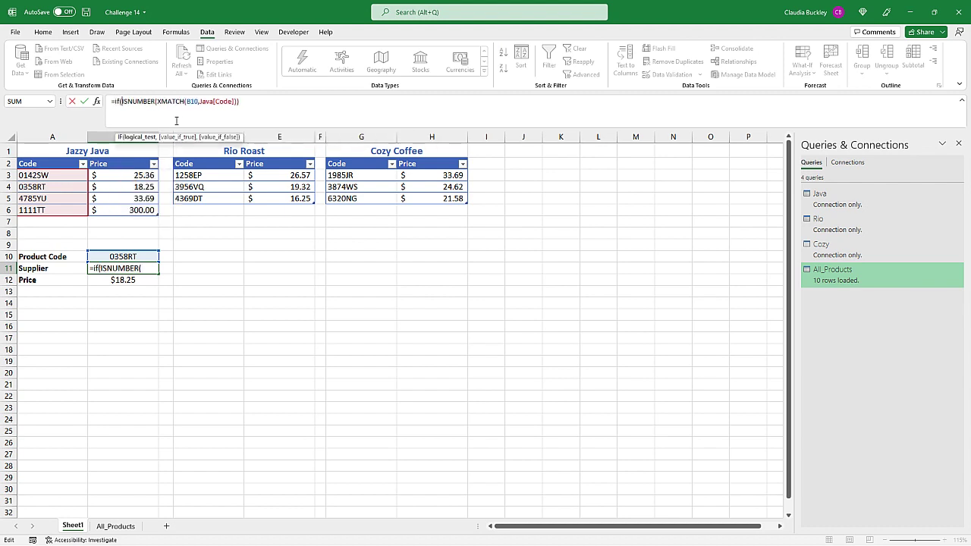
{"action": "left_click", "coordinate": [260, 105]}
{"action": "type", "text": ","}
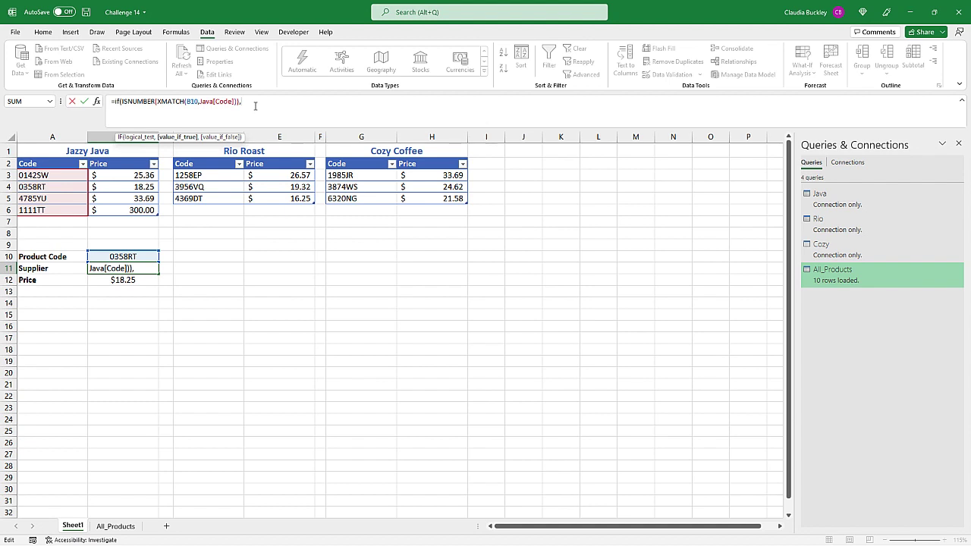
{"action": "left_click", "coordinate": [67, 150]}
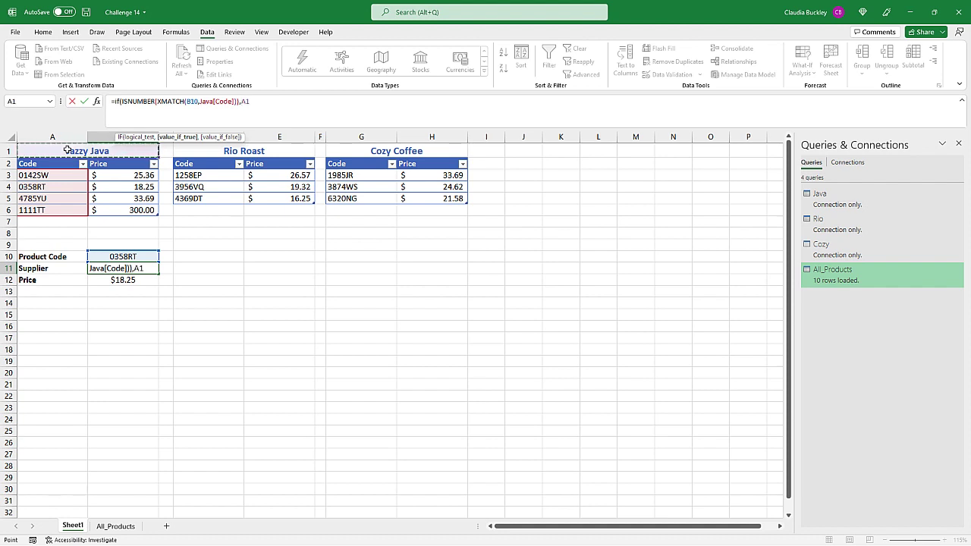
{"action": "type", "text": ","}
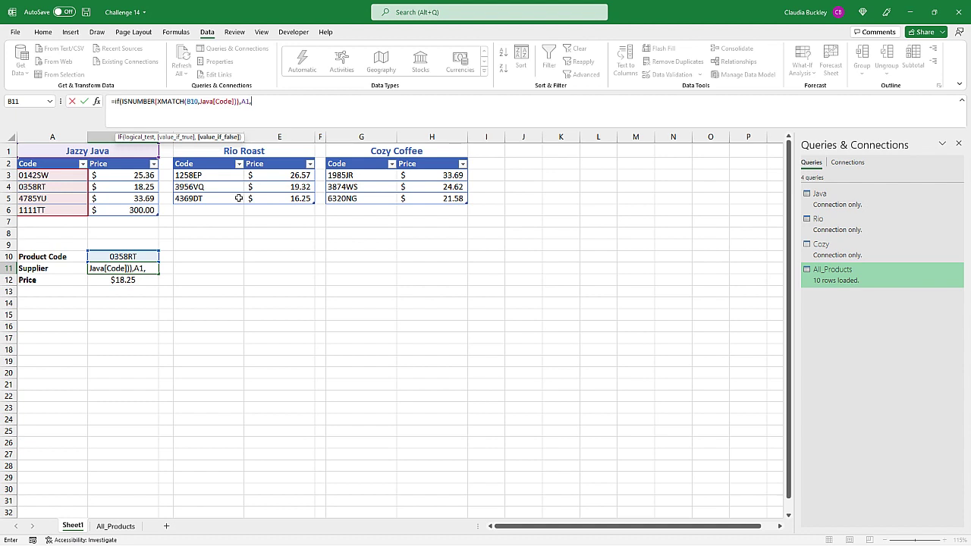
Add a nested IF(ISNUMBER(XMATCH(B10, Rio codes)) returning D1, Rio Roast
{"action": "type", "text": "if(ISNUMBER("}
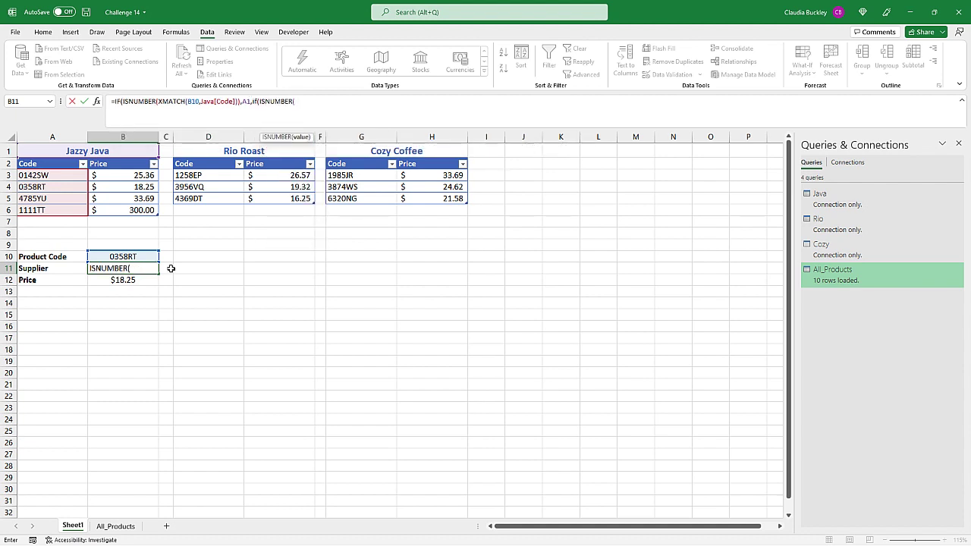
{"action": "type", "text": "xmatch"}
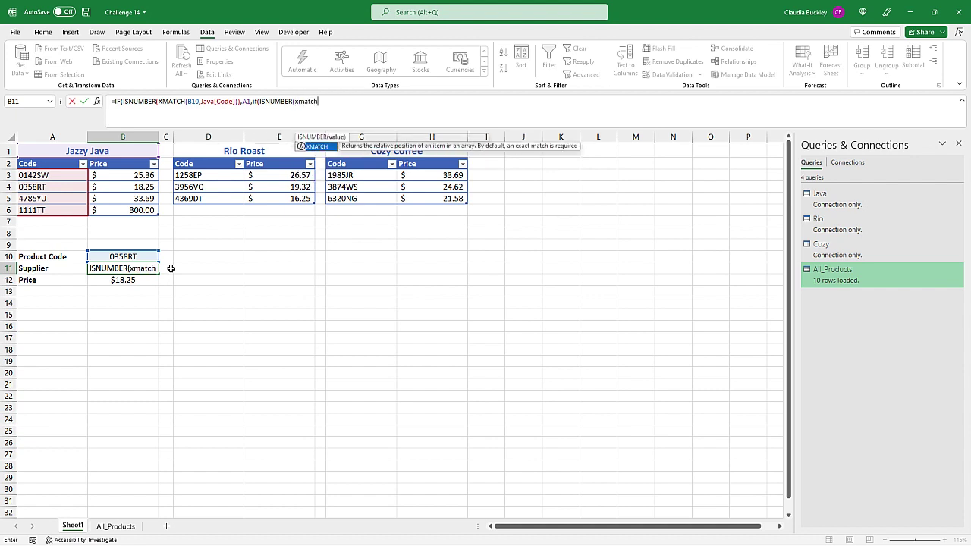
{"action": "key", "text": "Tab"}
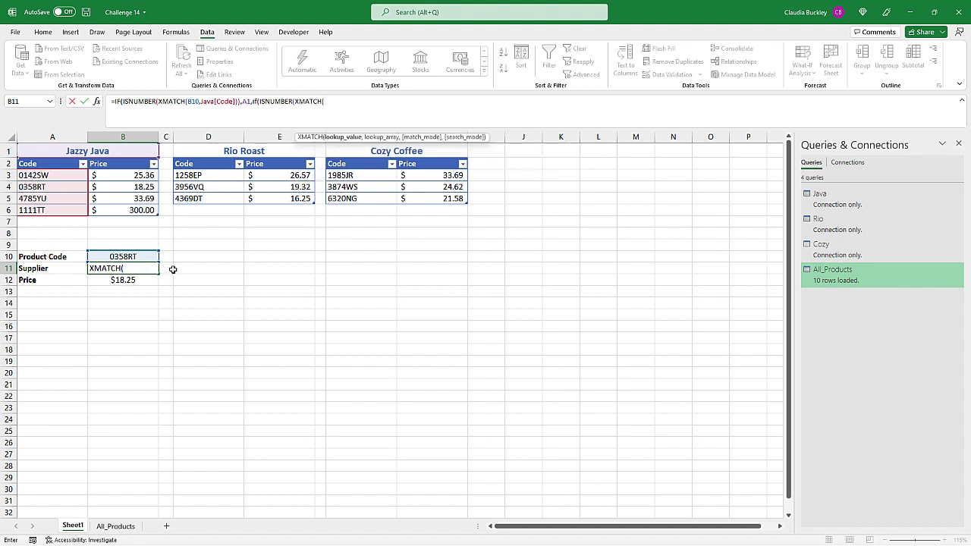
{"action": "left_click", "coordinate": [140, 256]}
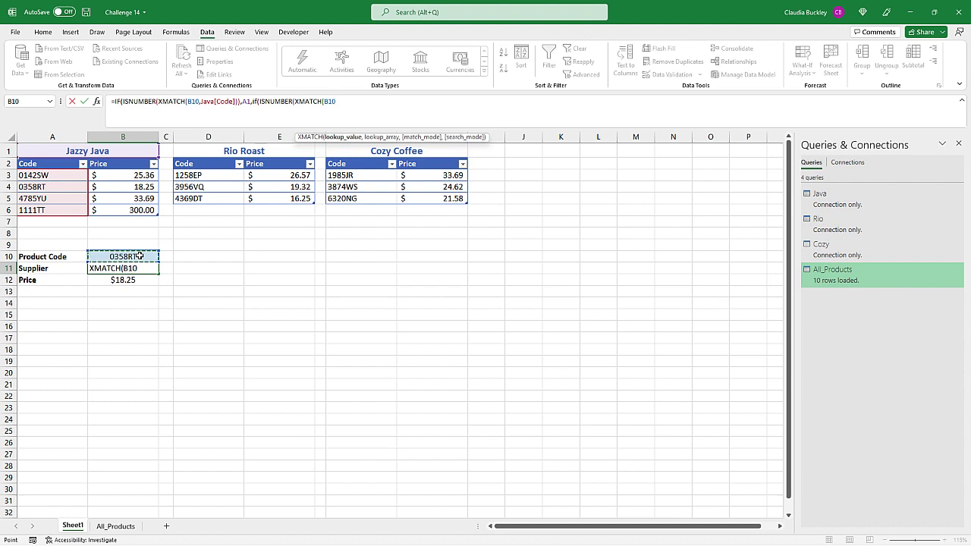
{"action": "type", "text": ","}
{"action": "left_click", "coordinate": [203, 175]}
{"action": "left_click_drag", "start_coordinate": [203, 175], "coordinate": [203, 198]}
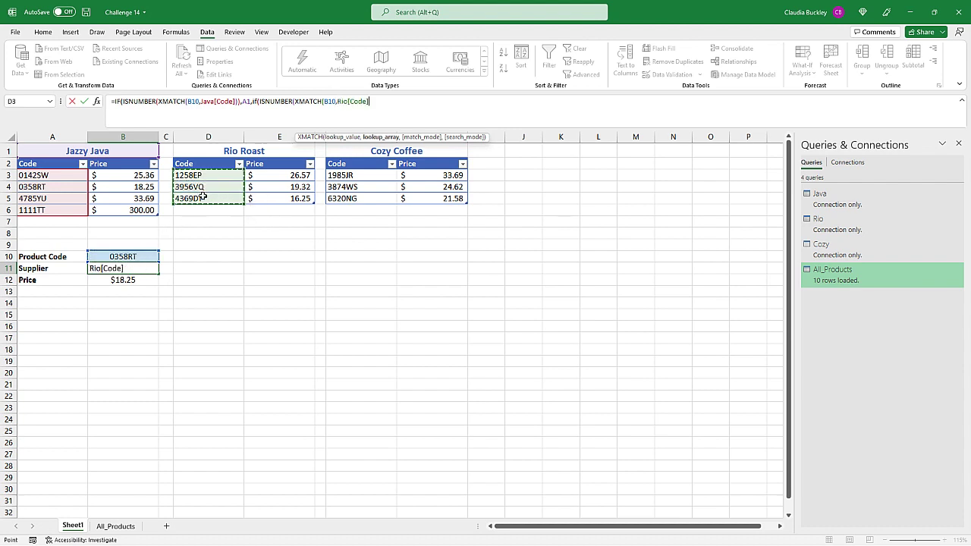
{"action": "type", "text": "),"}
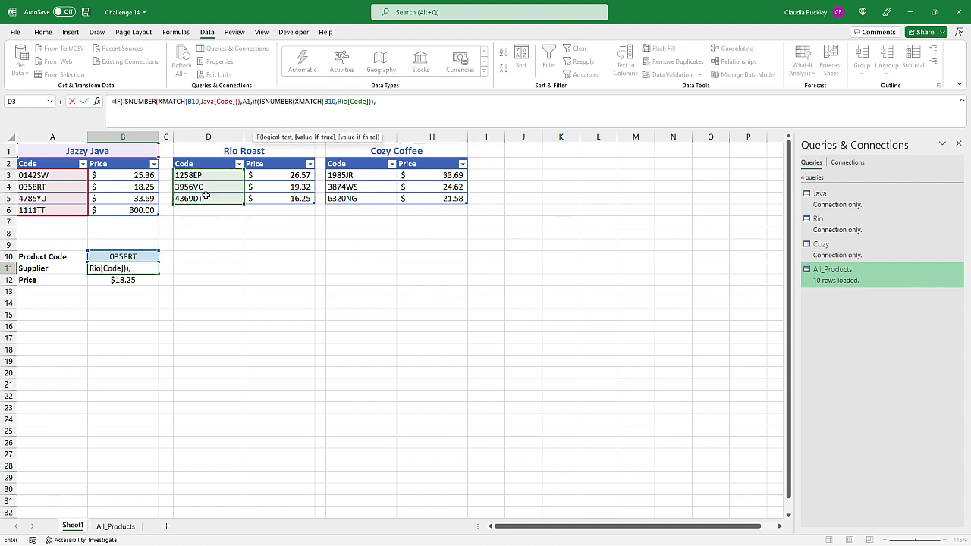
{"action": "left_click", "coordinate": [218, 151]}
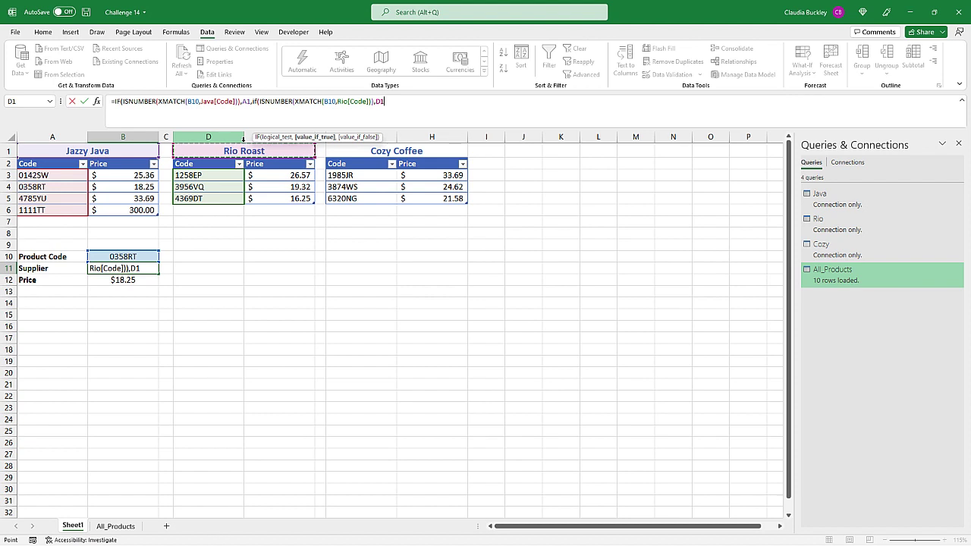
Add a nested IF(ISNUMBER(XMATCH(B10,Cozy[Code])) returning G1, Cozy Coffee
{"action": "type", "text": ","}
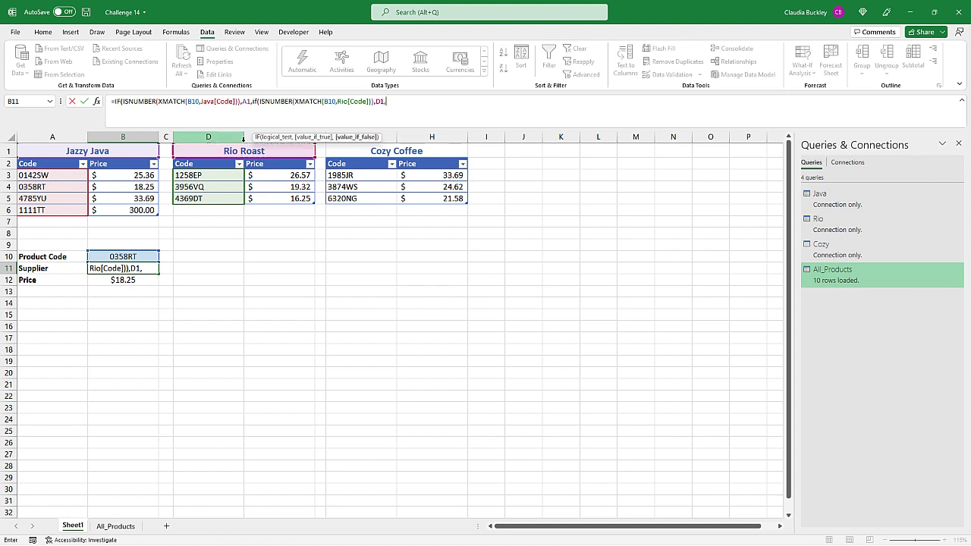
{"action": "type", "text": "if"}
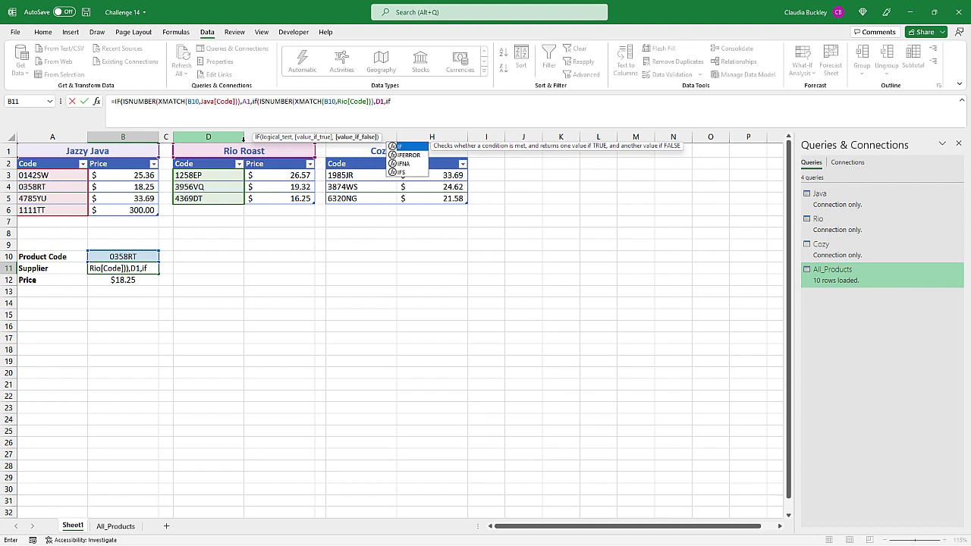
{"action": "type", "text": "(isnu"}
{"action": "key", "text": "Tab"}
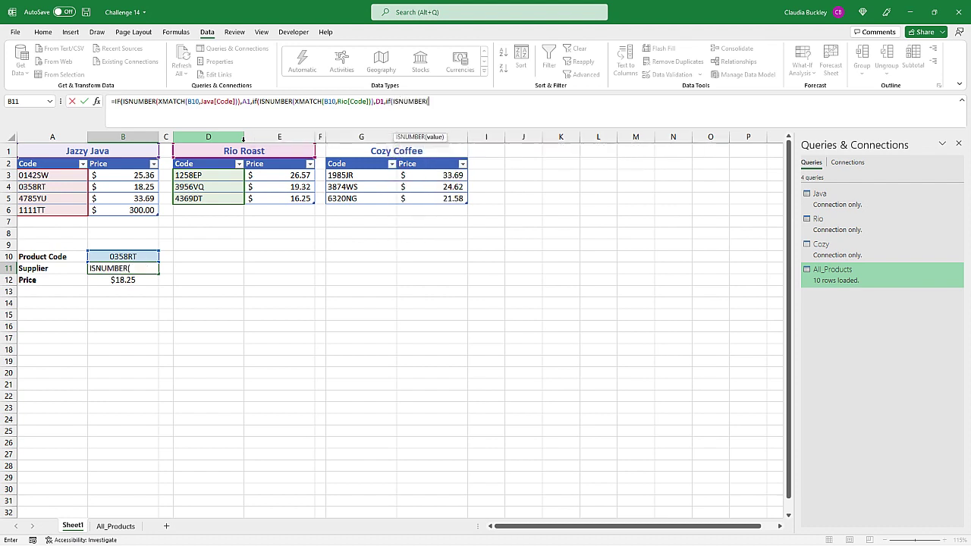
{"action": "type", "text": "xma"}
{"action": "key", "text": "Tab"}
{"action": "left_click", "coordinate": [123, 257]}
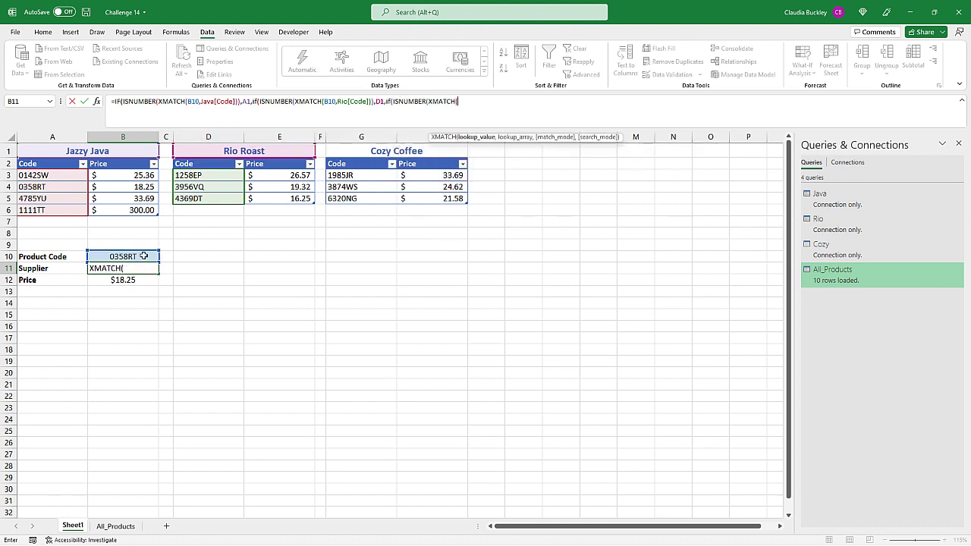
{"action": "type", "text": ","}
{"action": "left_click_drag", "start_coordinate": [345, 175], "coordinate": [351, 199]}
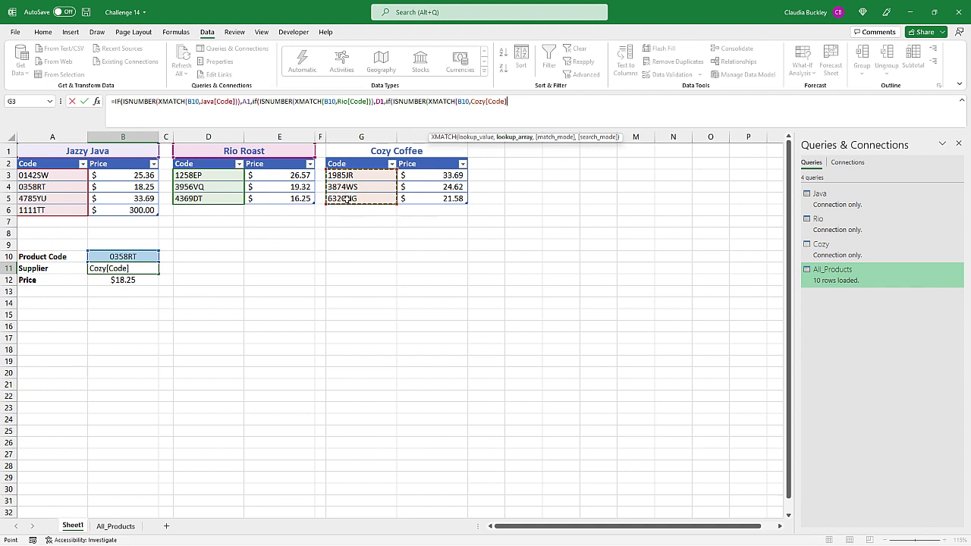
{"action": "type", "text": "))"}
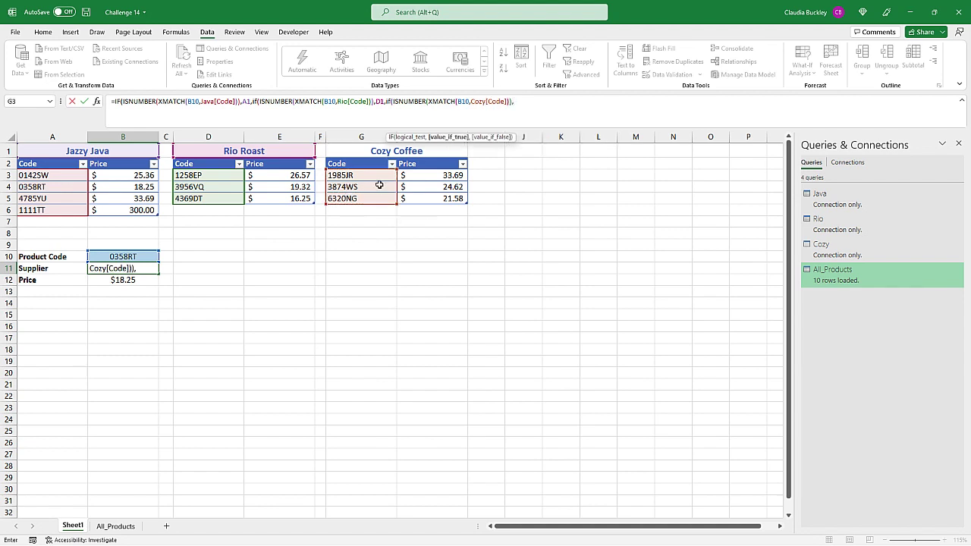
{"action": "type", "text": ","}
{"action": "left_click", "coordinate": [386, 150]}
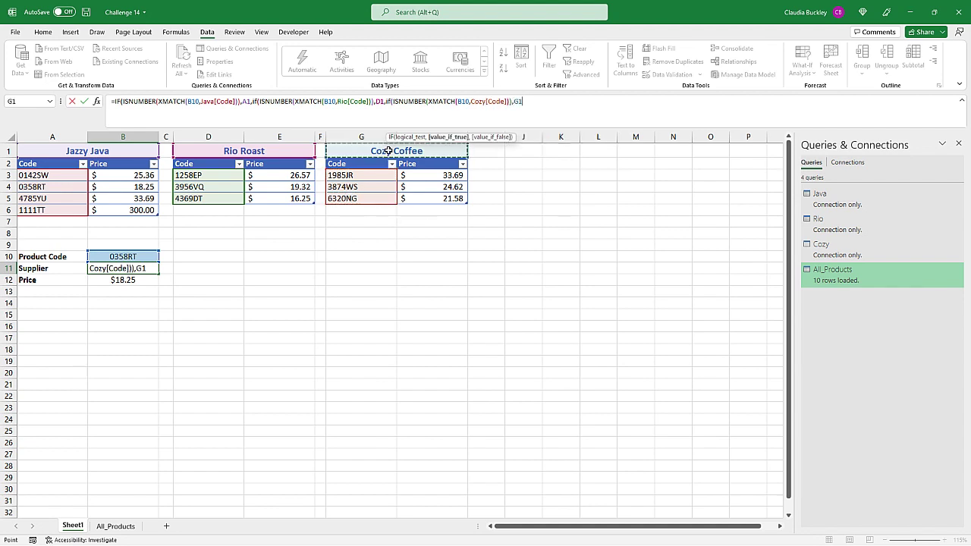
{"action": "type", "text": ","}
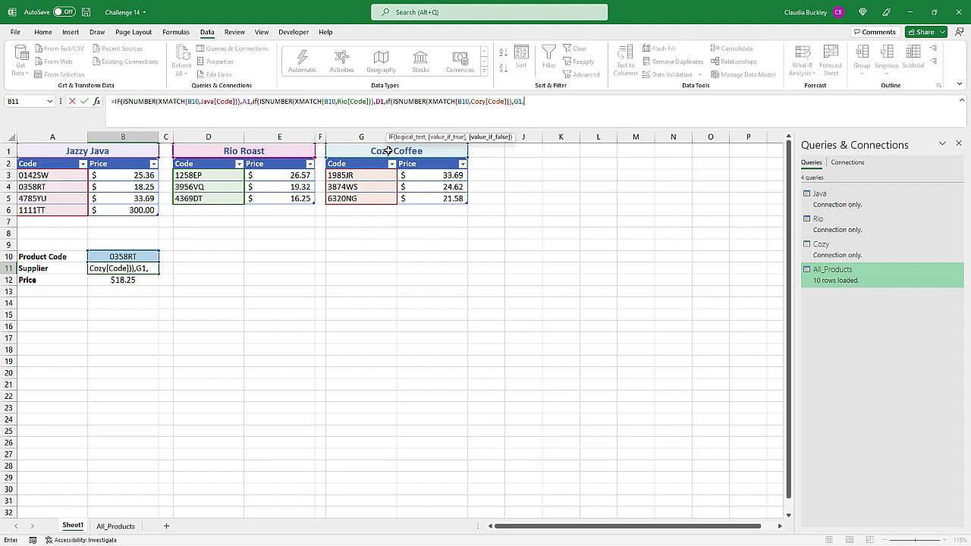
Close the Supplier formula with a "No supplier found" fallback and commit it
{"action": "type", "text": "\"No supplier fi"}
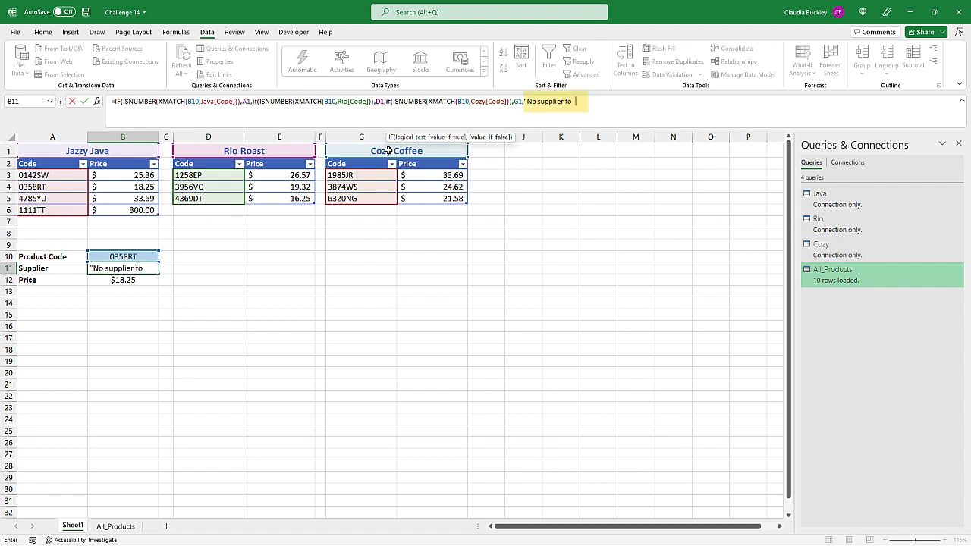
{"action": "type", "text": "und\")"}
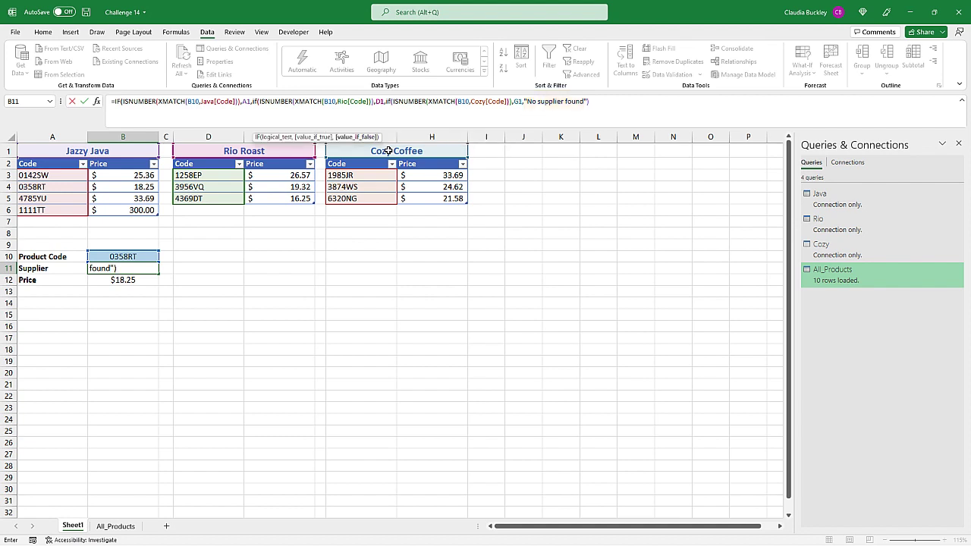
{"action": "type", "text": "))"}
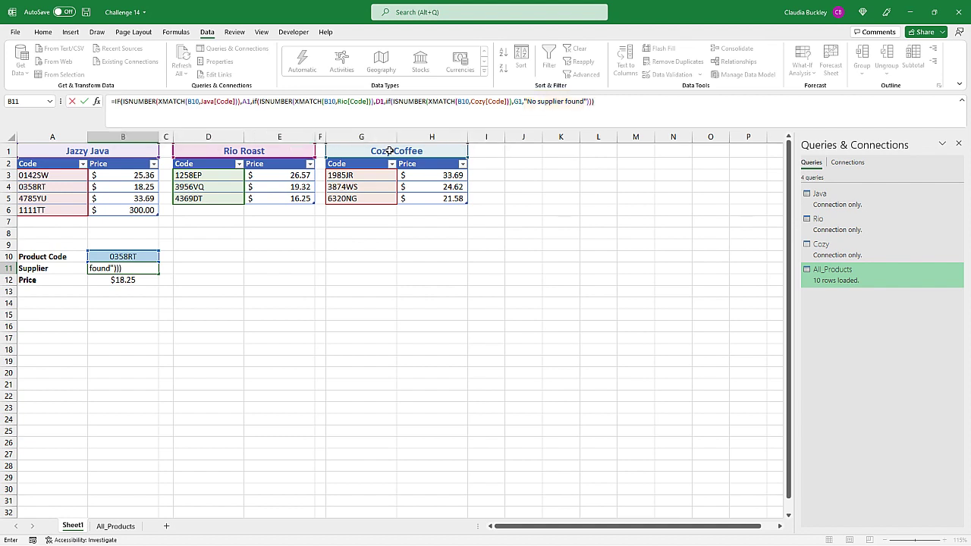
{"action": "key", "text": "Return"}
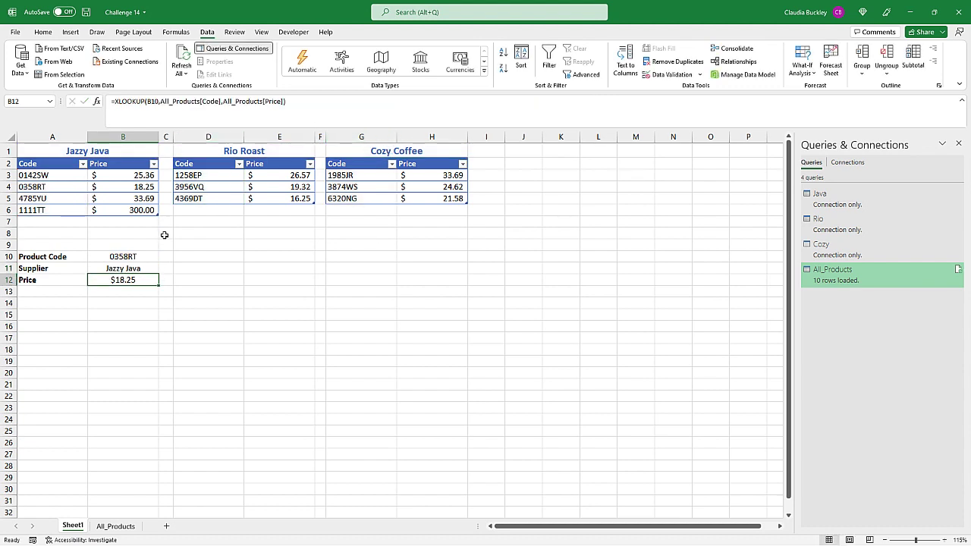
{"action": "left_click", "coordinate": [147, 267]}
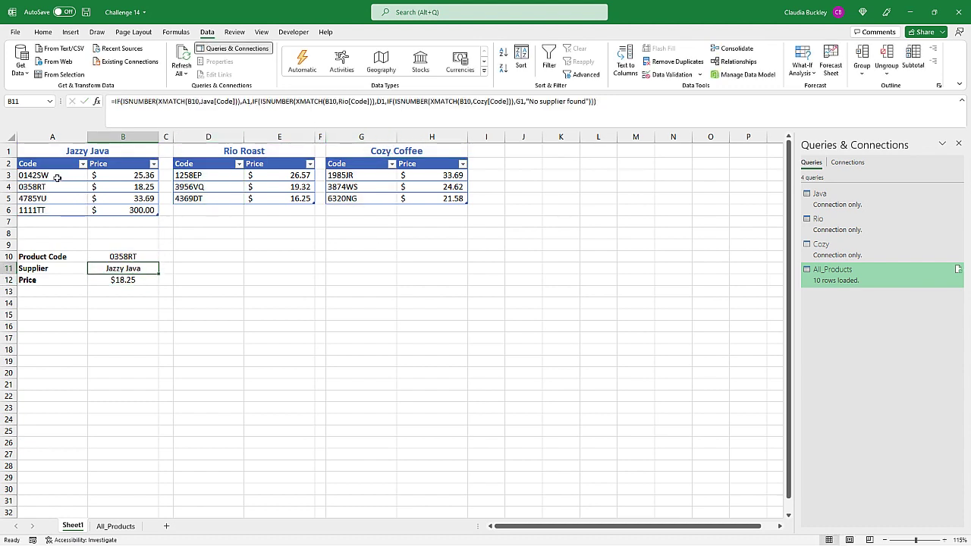
Switch the B10 product code to 3874WS, showing Cozy Coffee and $24.62
{"action": "left_click", "coordinate": [144, 256]}
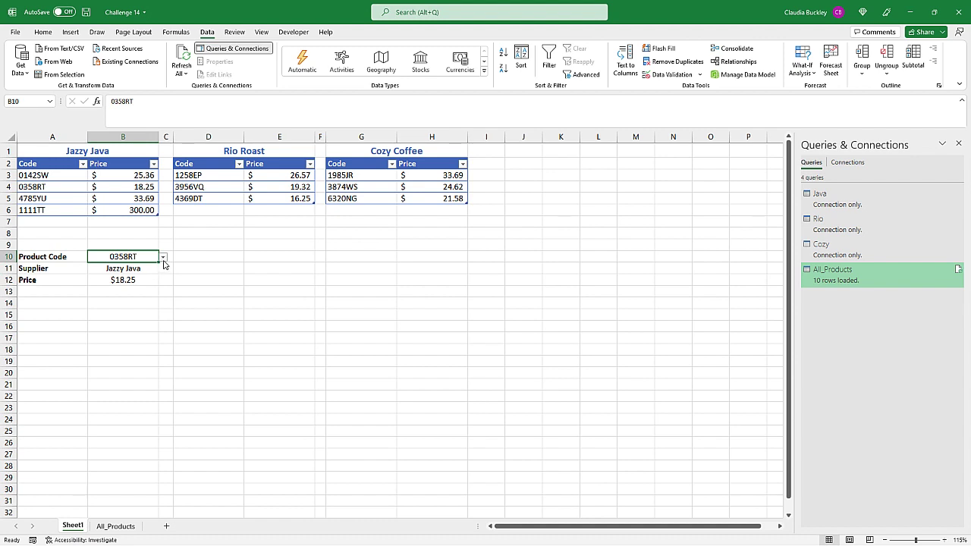
{"action": "left_click", "coordinate": [162, 259]}
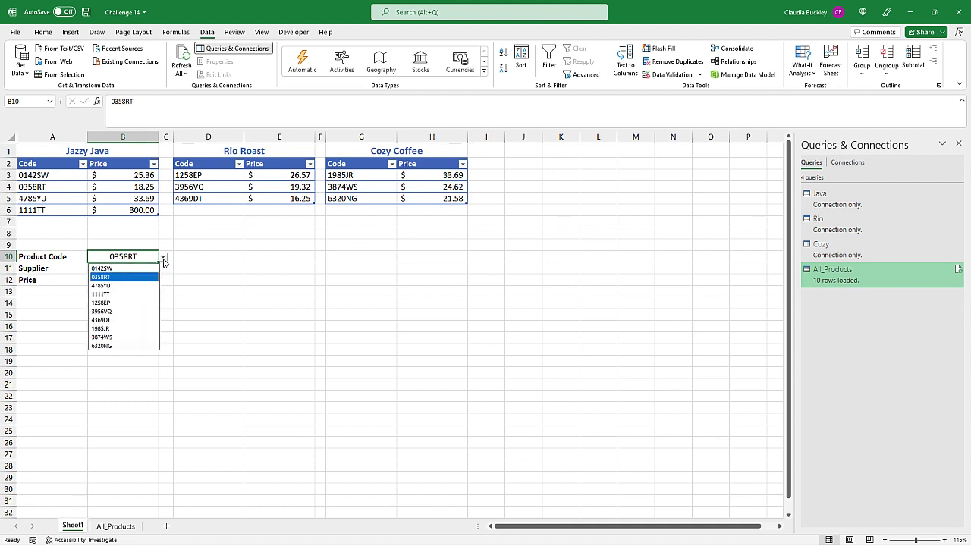
{"action": "left_click", "coordinate": [114, 337]}
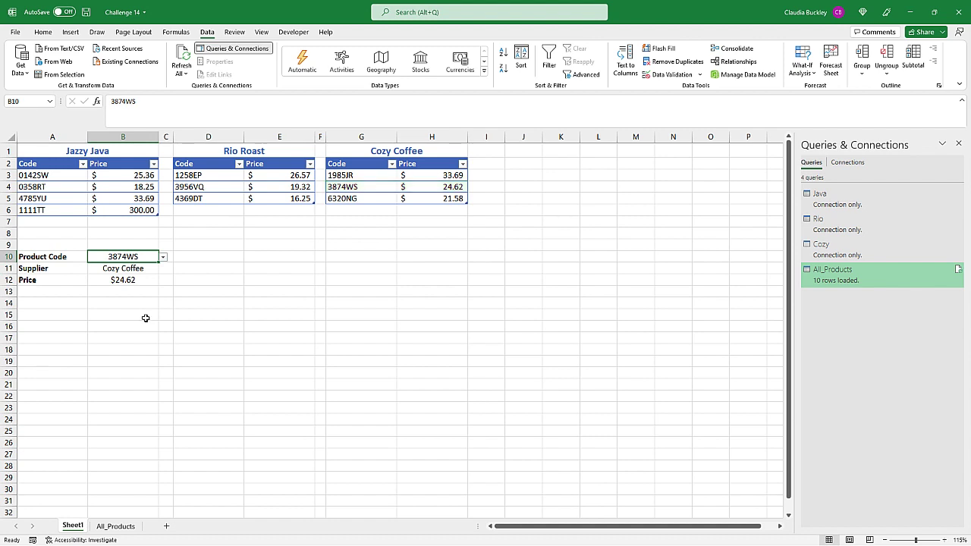
Delete the 3874WS table row (G4:H4) from the Cozy Coffee table
{"action": "left_click_drag", "start_coordinate": [343, 188], "coordinate": [431, 190]}
{"action": "right_click", "coordinate": [428, 192]}
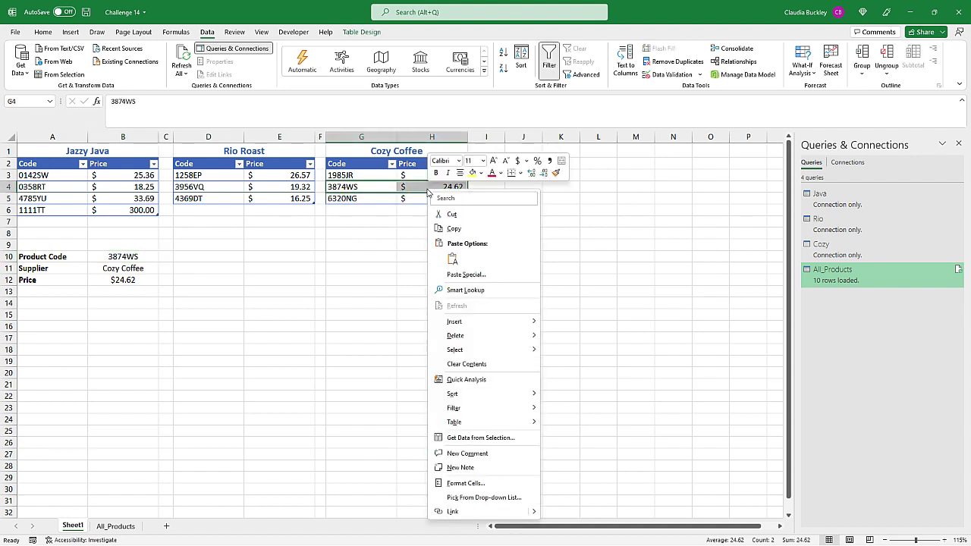
{"action": "mouse_move", "coordinate": [466, 337]}
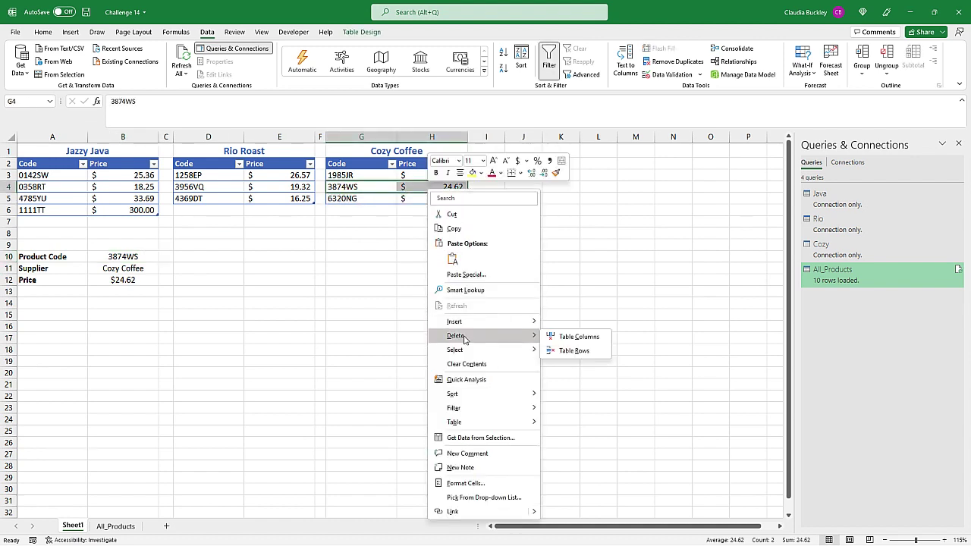
{"action": "left_click", "coordinate": [572, 351]}
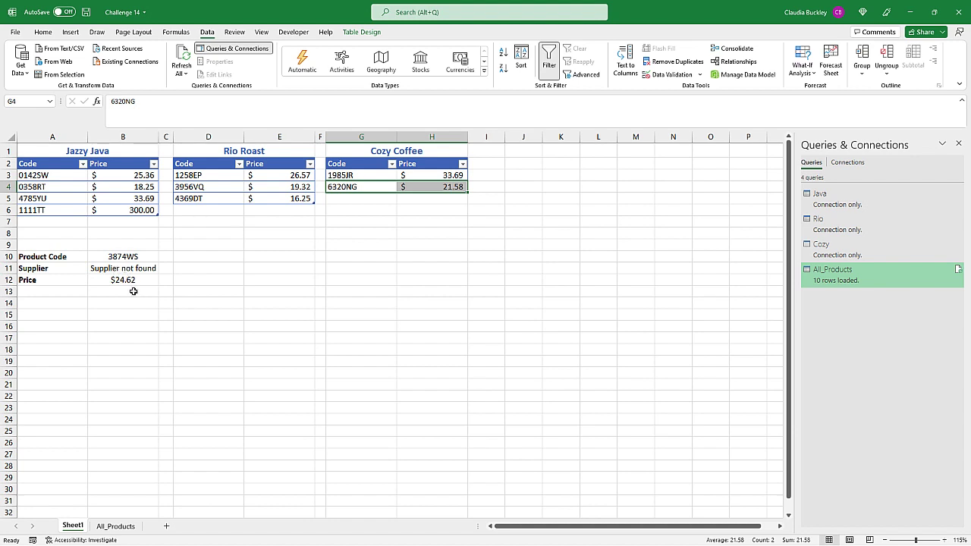
{"action": "left_click", "coordinate": [128, 280]}
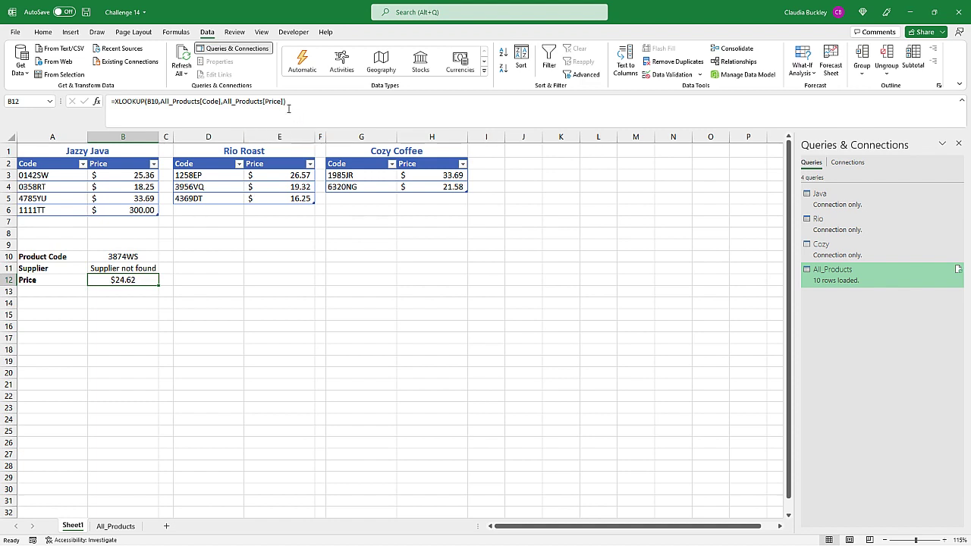
Add "Price not found" as the XLOOKUP if_not_found argument in B12
{"action": "left_click", "coordinate": [333, 101]}
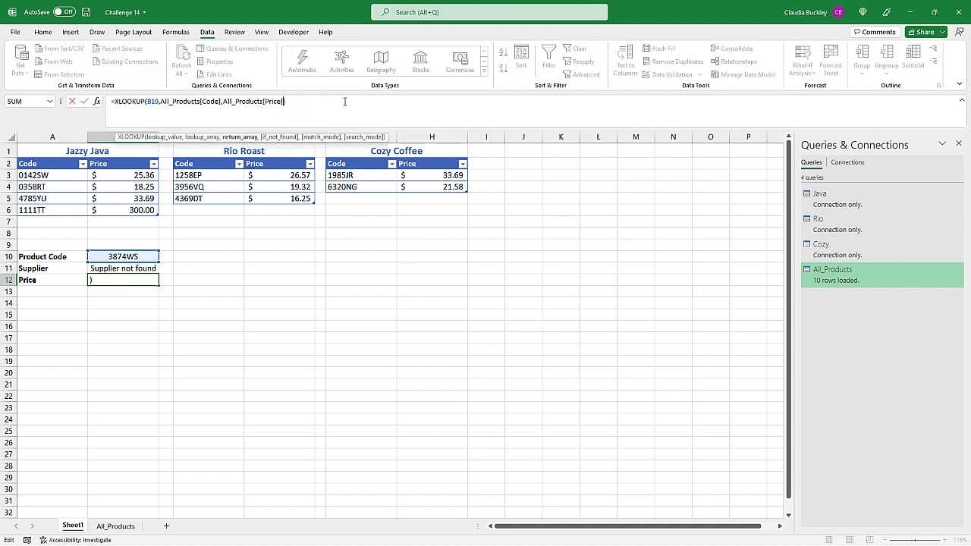
{"action": "type", "text": ","}
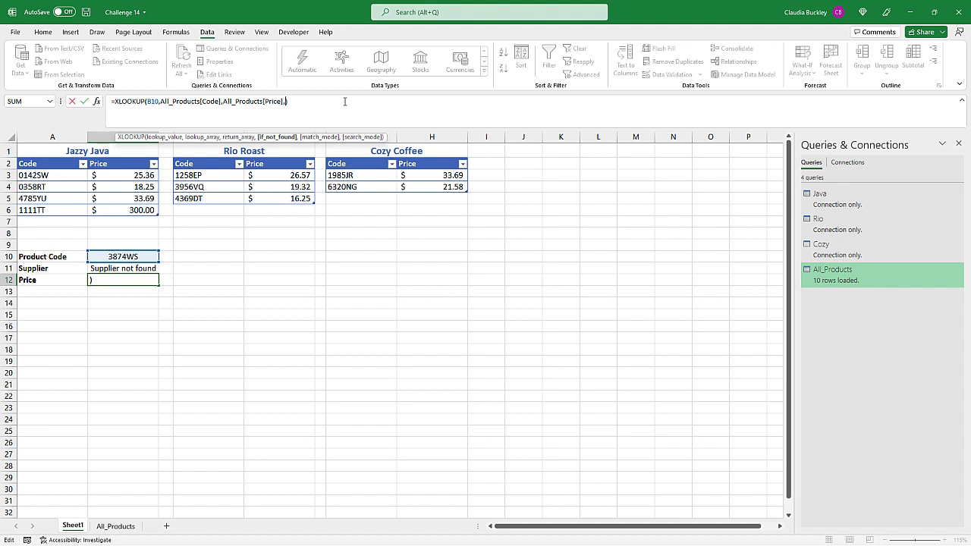
{"action": "type", "text": "\"Price not found\""}
{"action": "key", "text": "Return"}
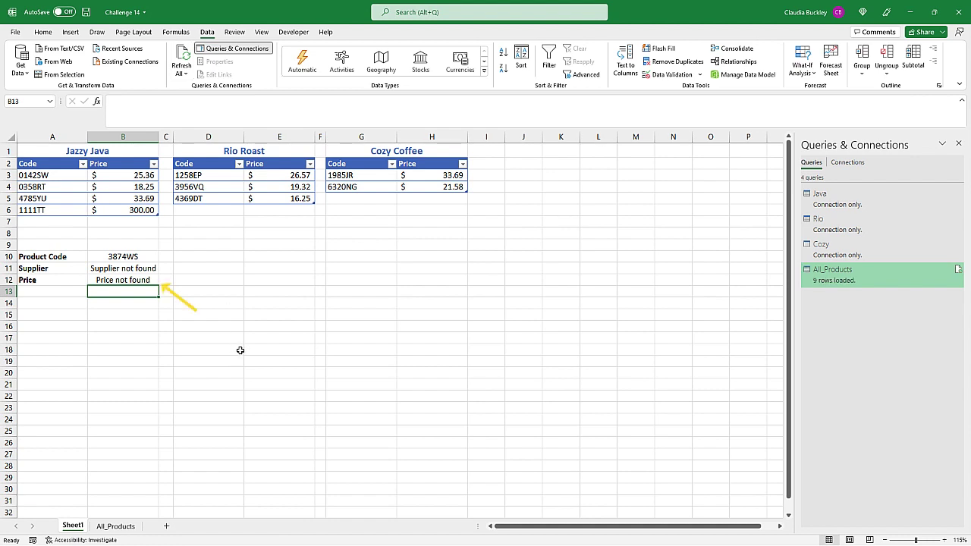
{"action": "key", "text": "Up"}
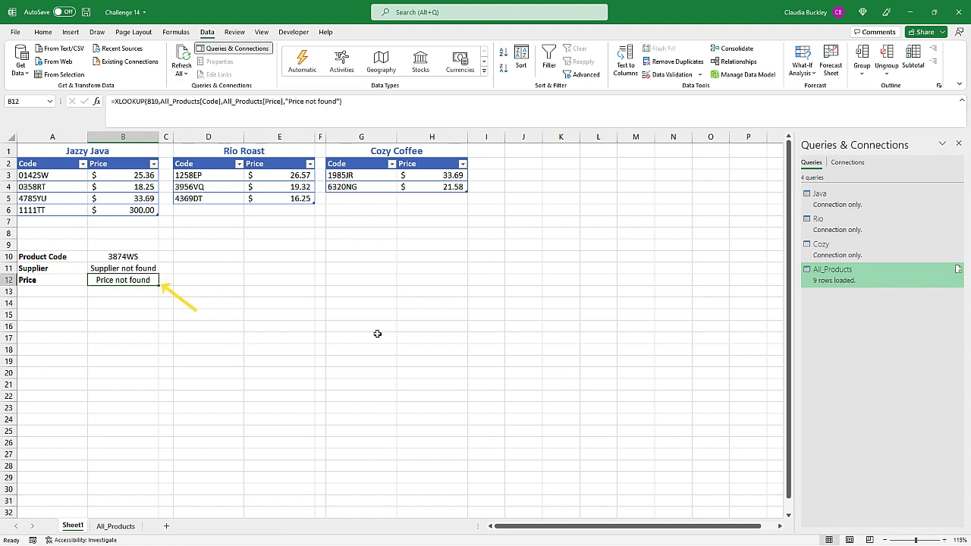